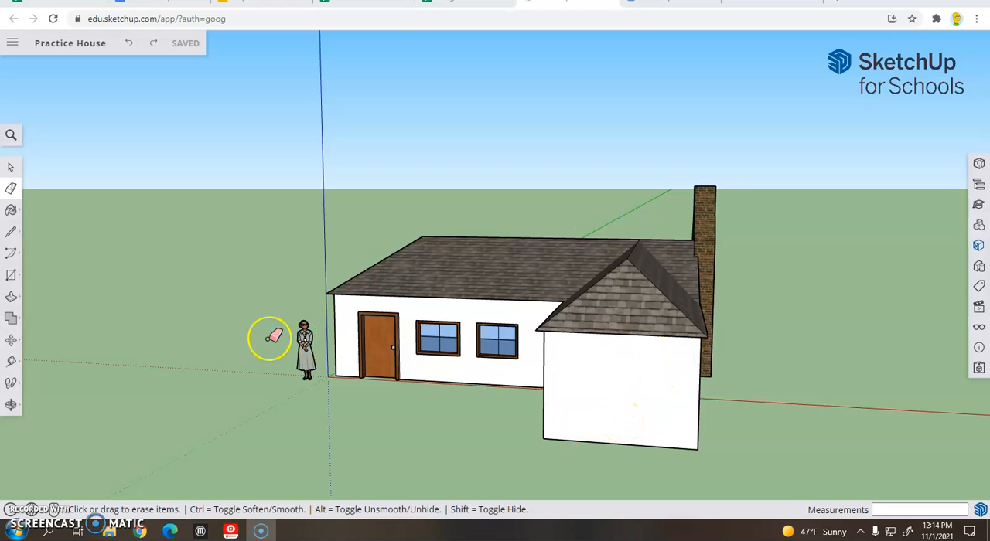
Step: Draw a garage door rectangle about 8' 7 1/2" by 6' 8 9/16" on the garage's front wall, starting on its bottom edge
click(13, 276)
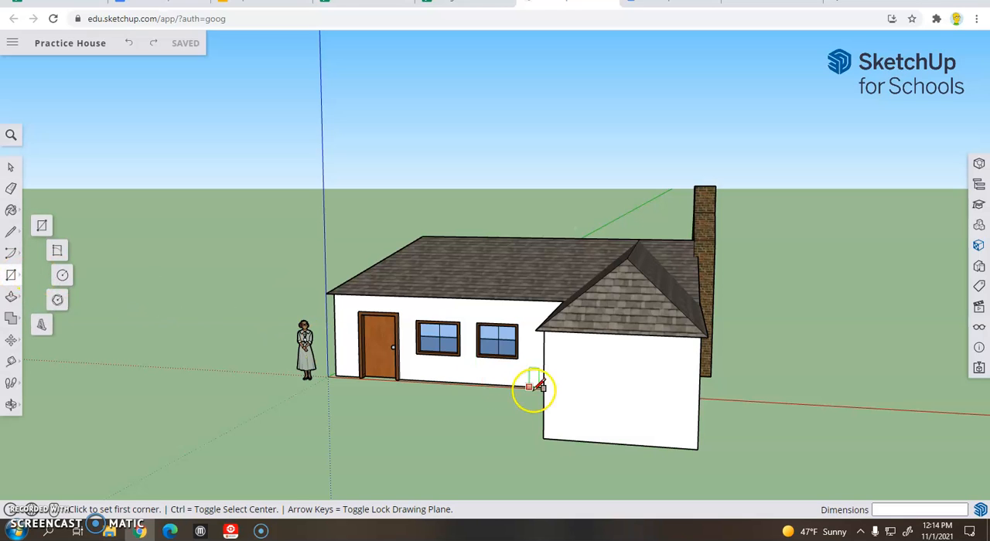
click(556, 439)
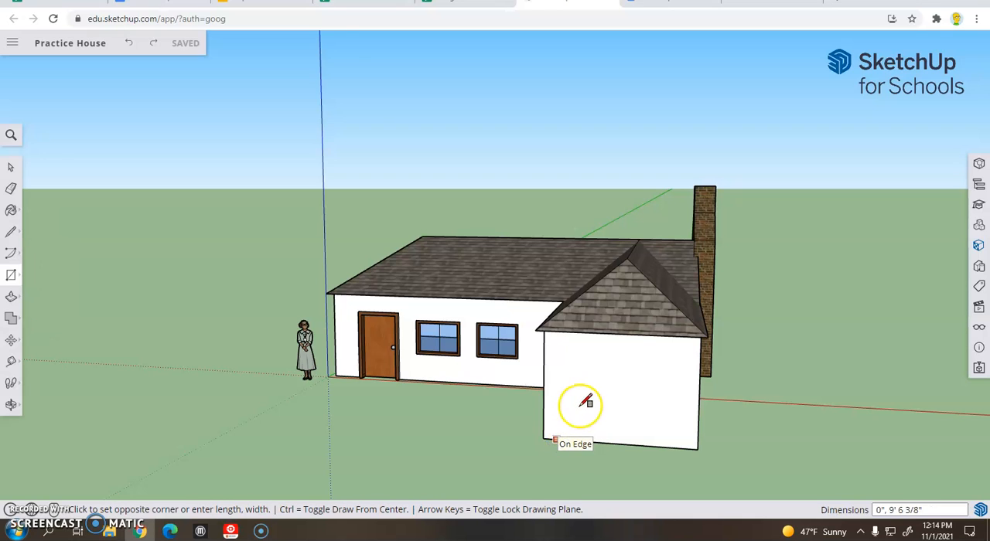
click(689, 349)
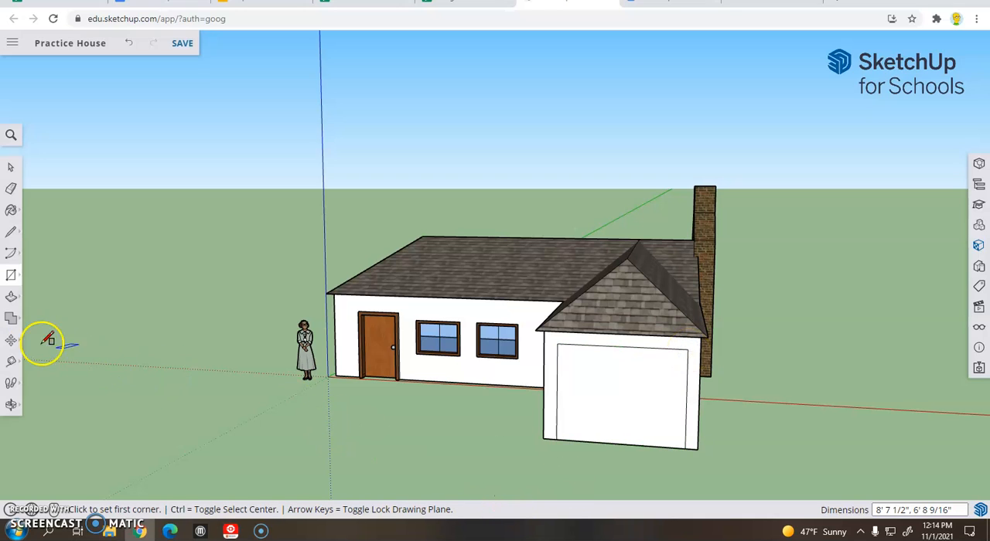
Step: Move the garage door outline's left edge about 1 13/16" outward and its right edge about 3/8" outward along the red axis
click(13, 343)
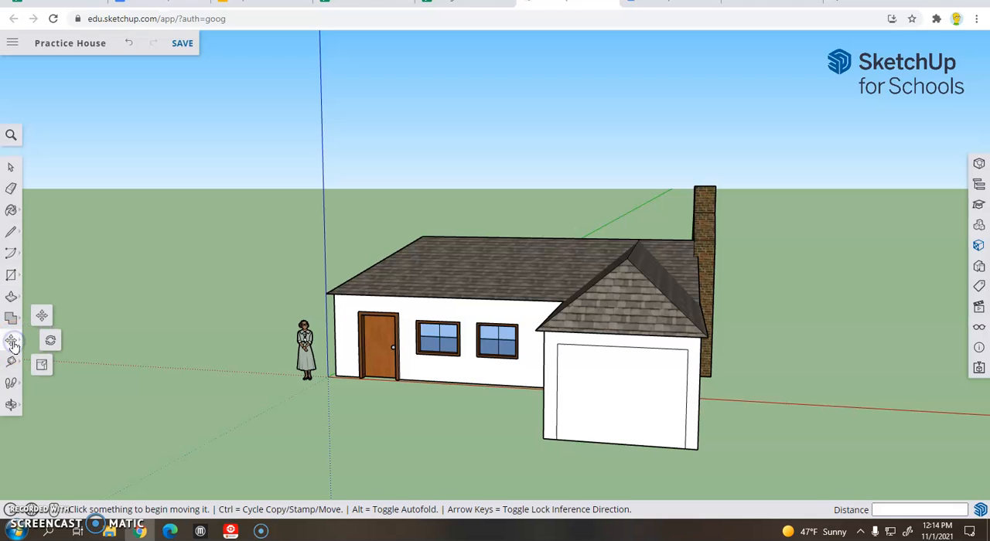
click(555, 378)
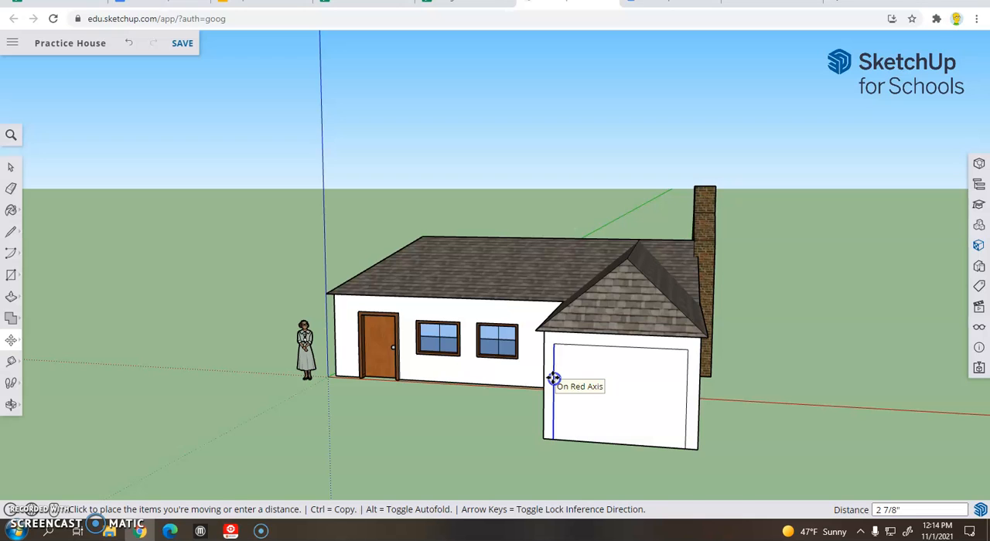
click(696, 396)
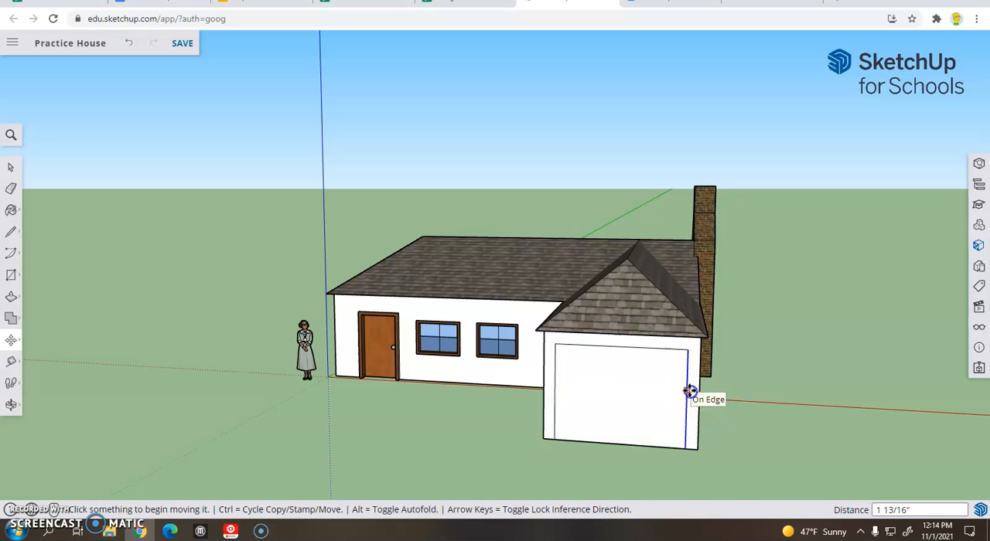
click(689, 391)
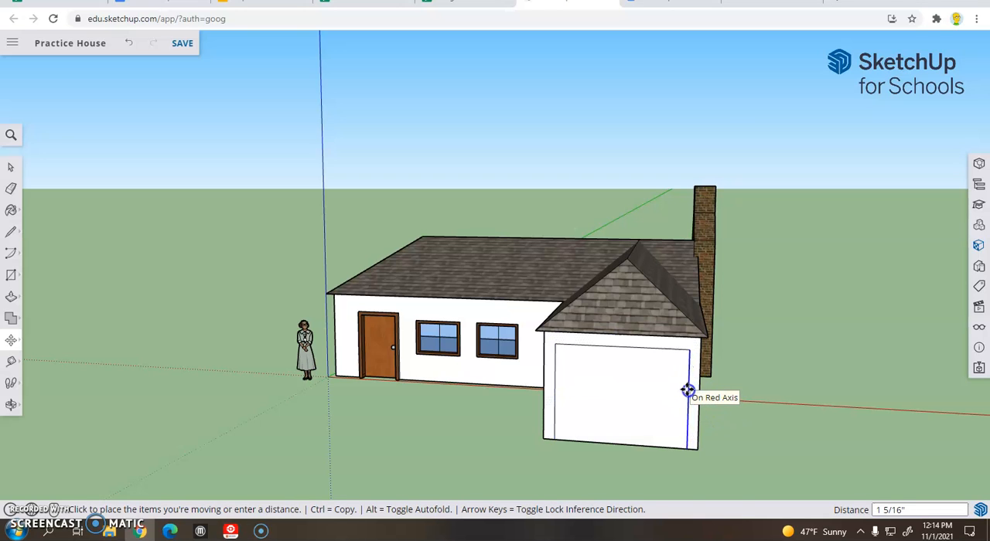
click(686, 391)
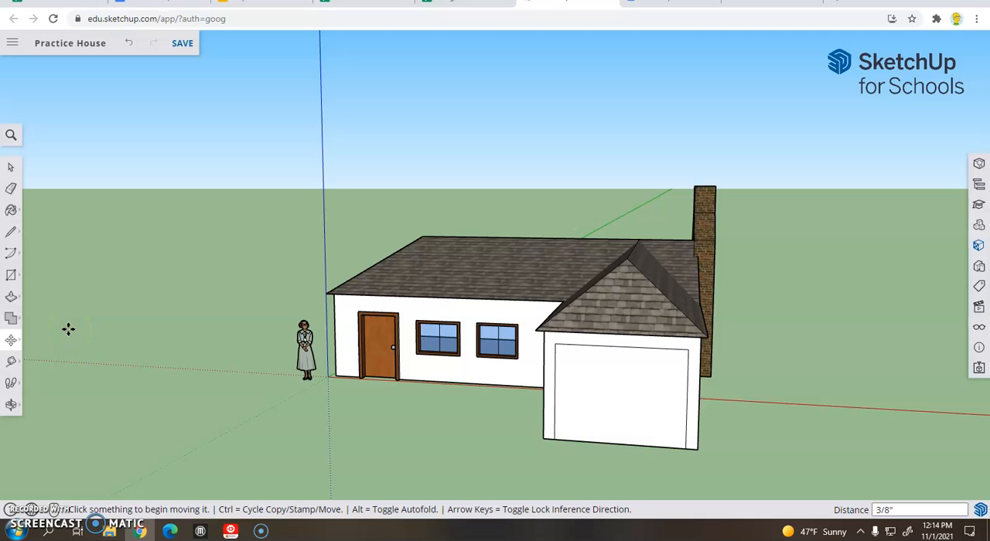
Step: Offset the garage door outline inward by about 2 5/8" to form the door frame
click(13, 300)
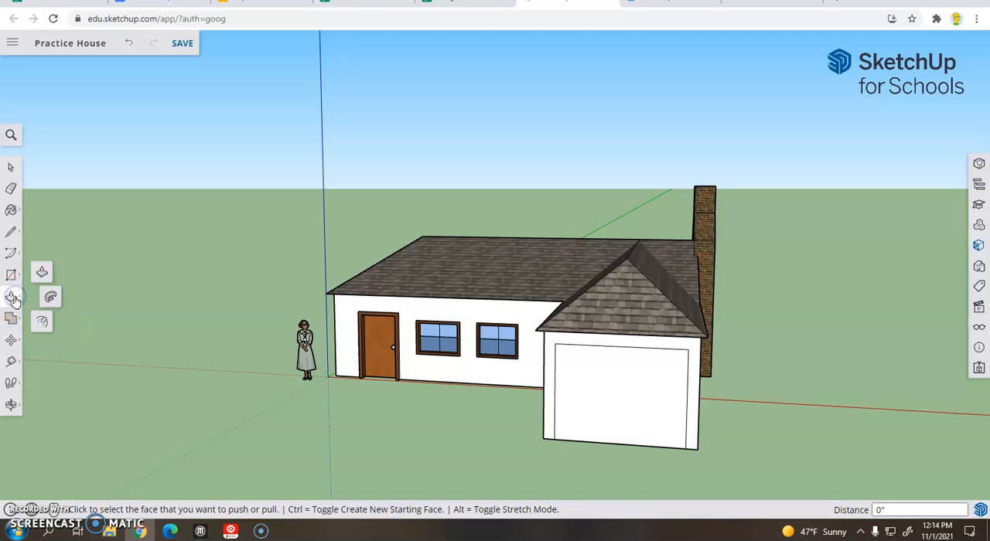
click(42, 323)
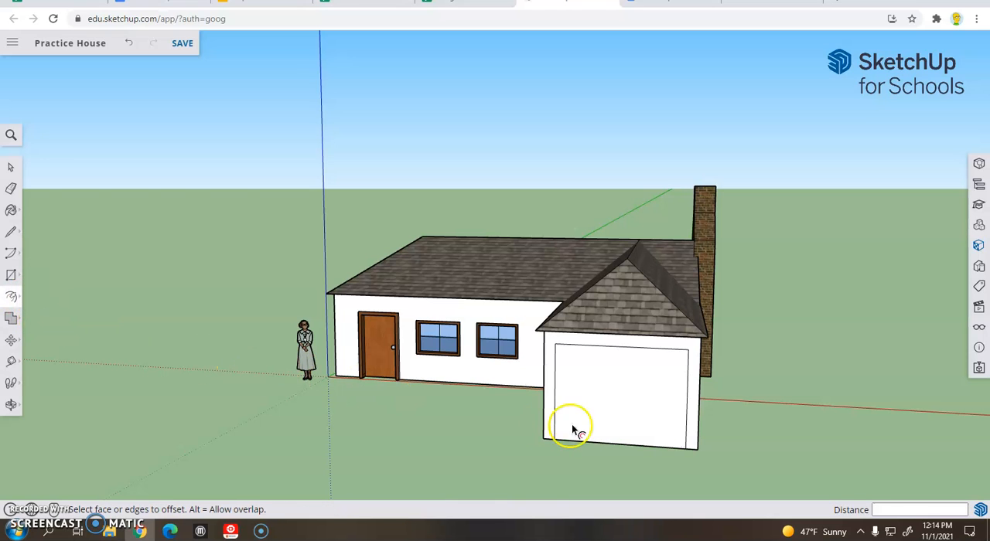
click(573, 430)
scroll(636, 410, up, 5)
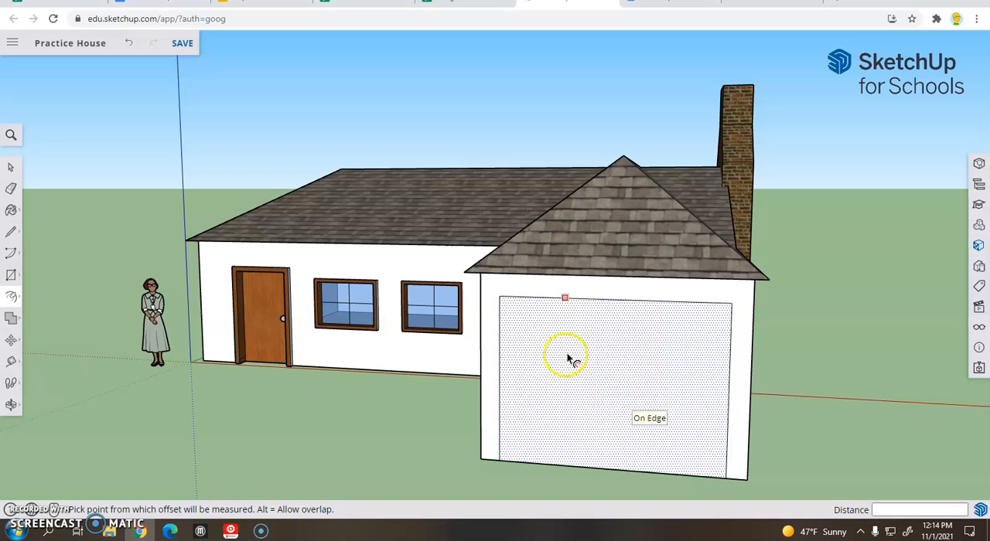
click(528, 352)
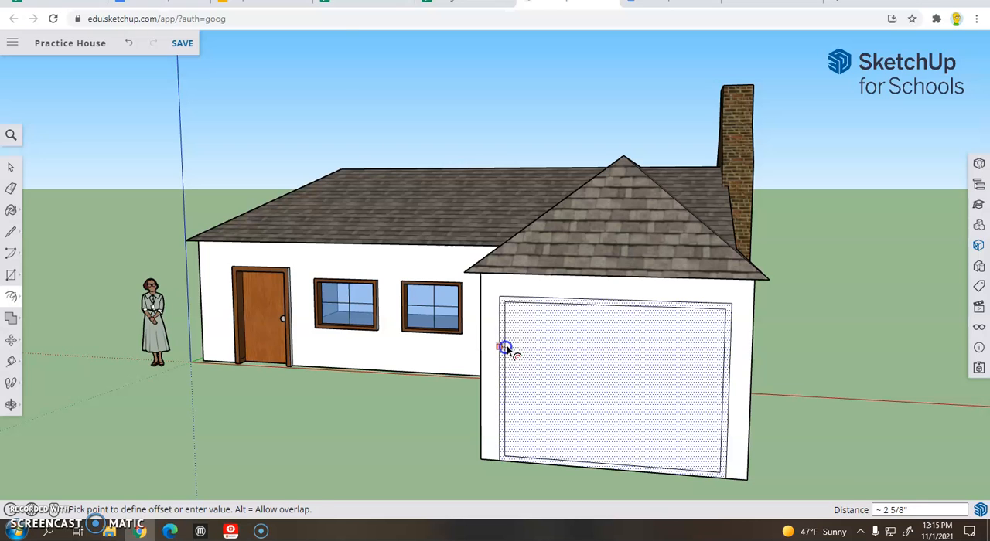
click(508, 350)
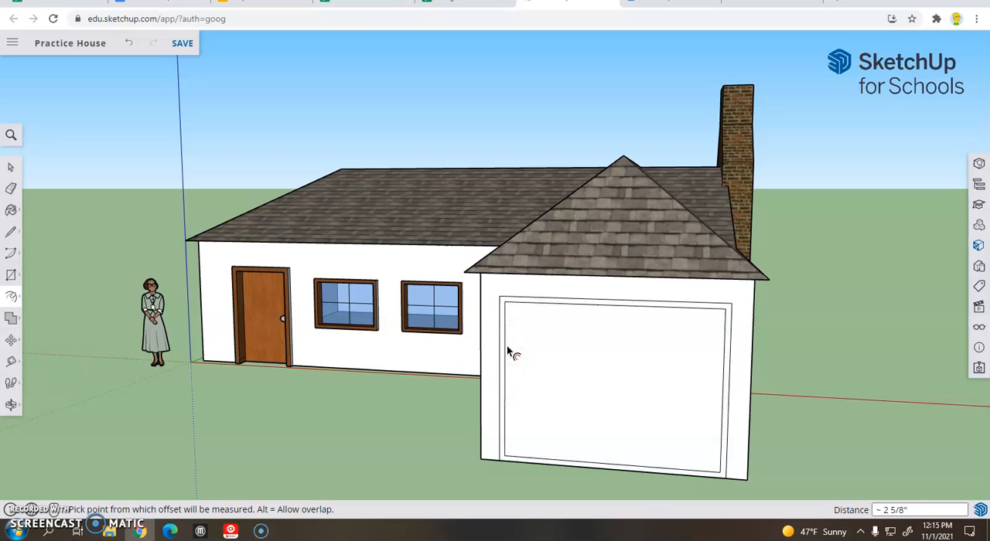
Step: Extend both inner frame sides down to the wall's bottom edge with lines and erase the inner rectangle's bottom line
click(9, 232)
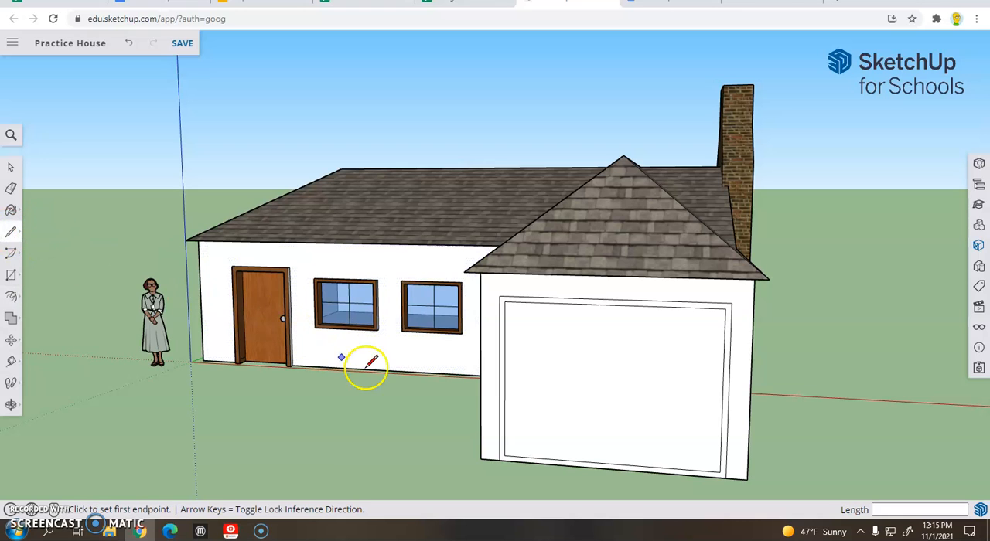
click(505, 455)
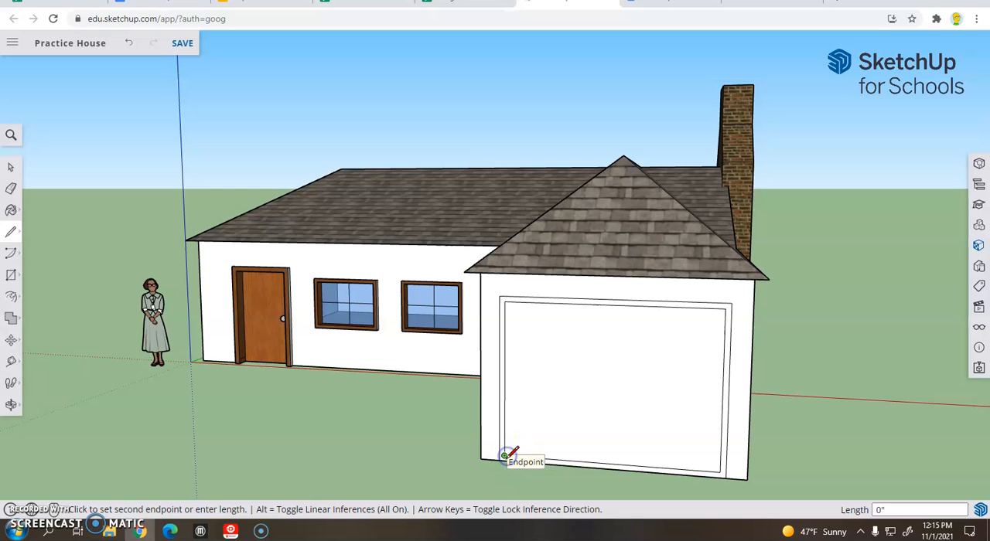
scroll(511, 456, up, 5)
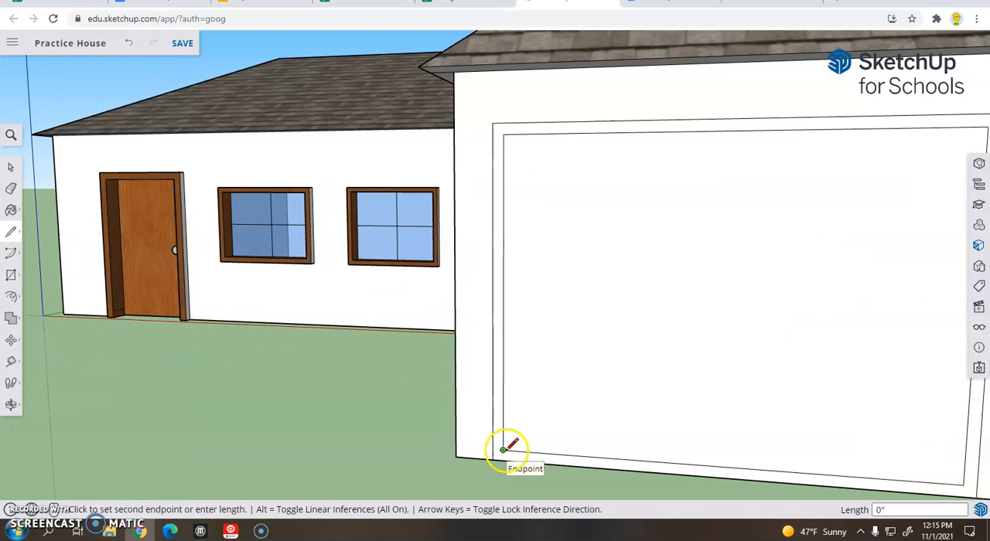
click(504, 461)
scroll(631, 440, down, 4)
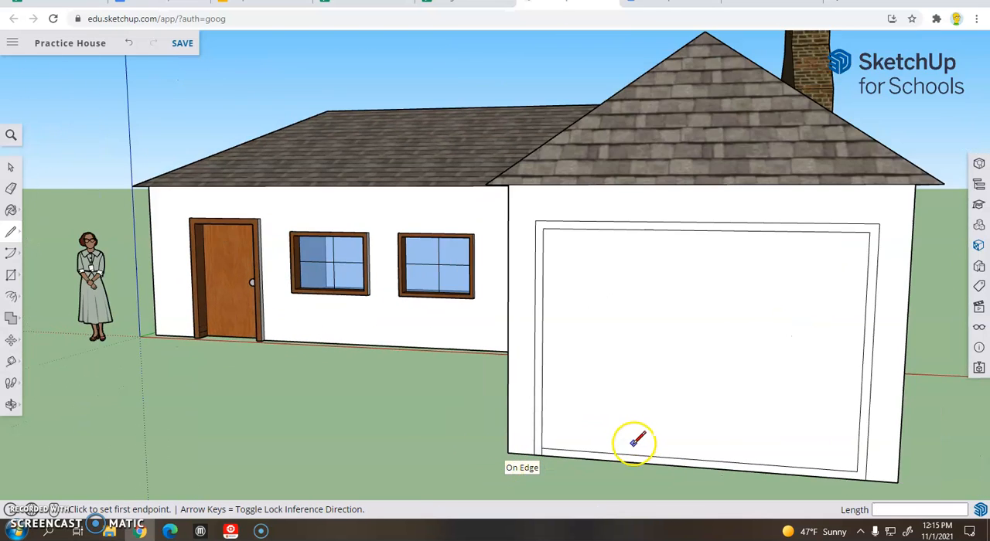
click(857, 471)
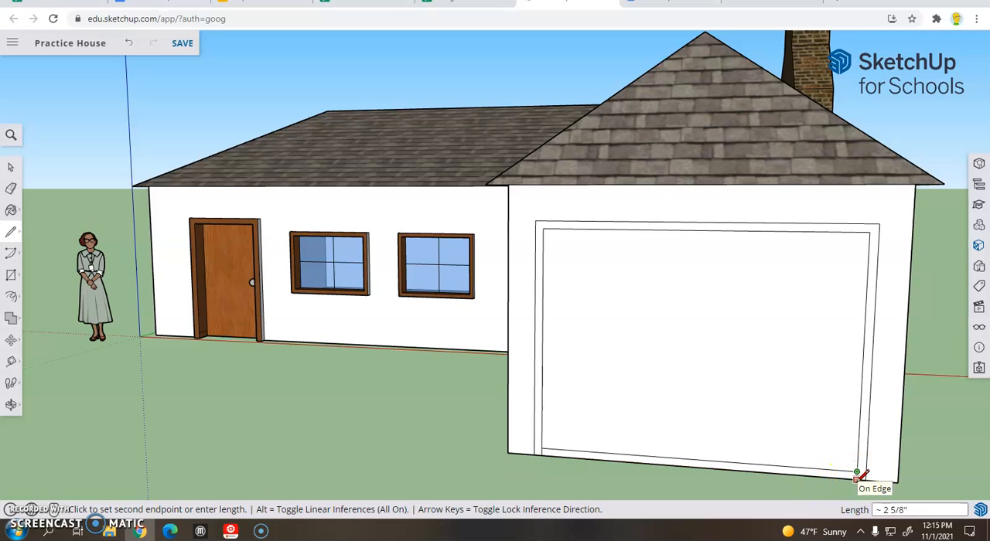
key(Escape)
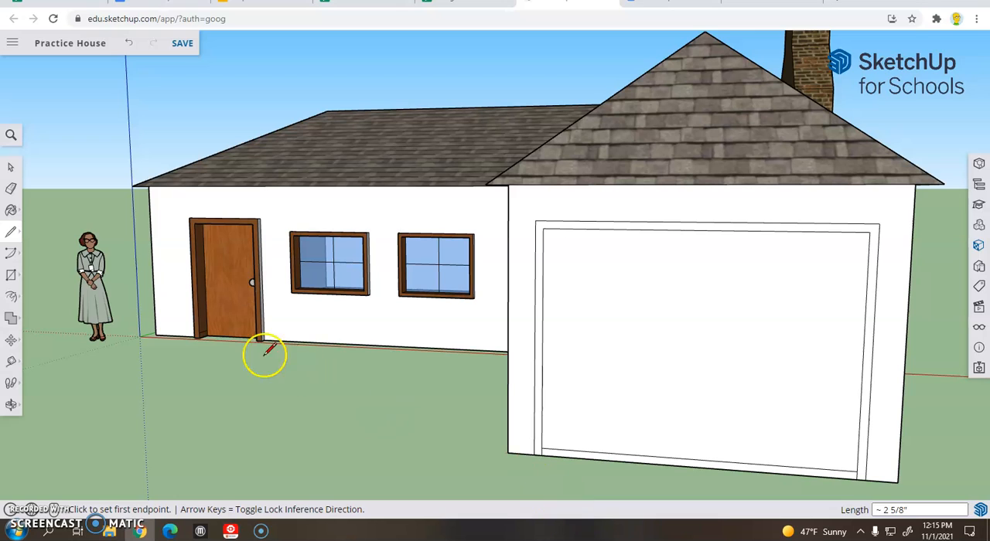
click(11, 191)
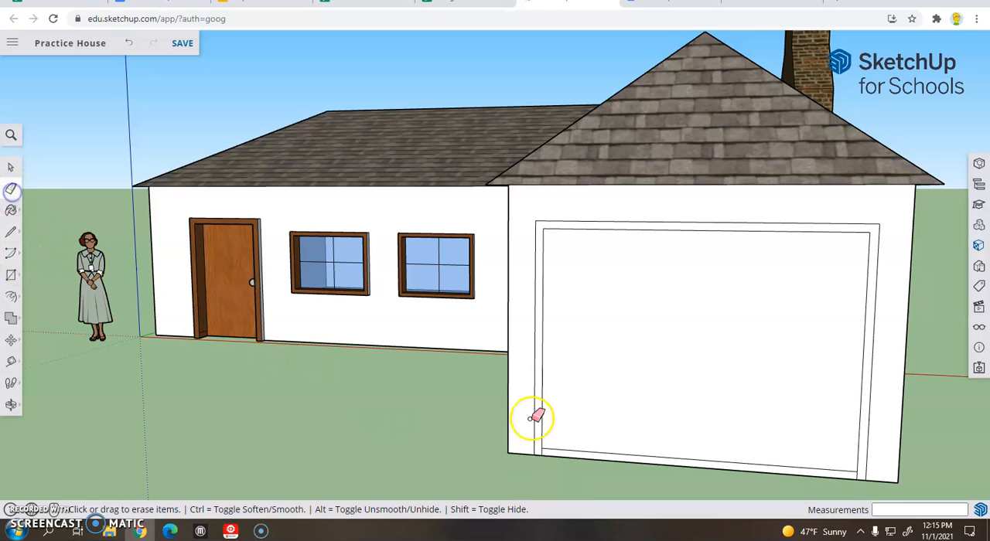
click(680, 459)
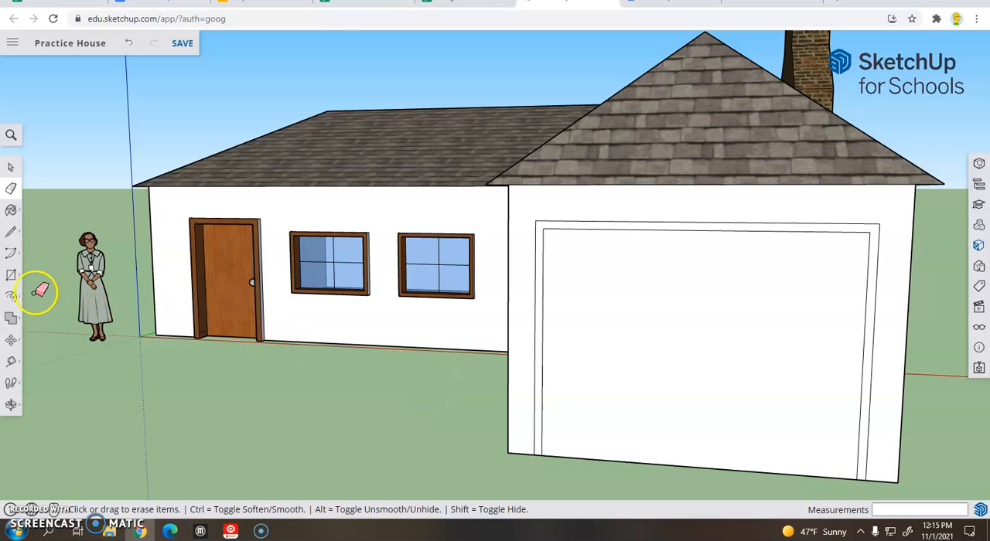
Step: Pull the garage door frame face outward from the wall by about 3 7/8"
click(11, 300)
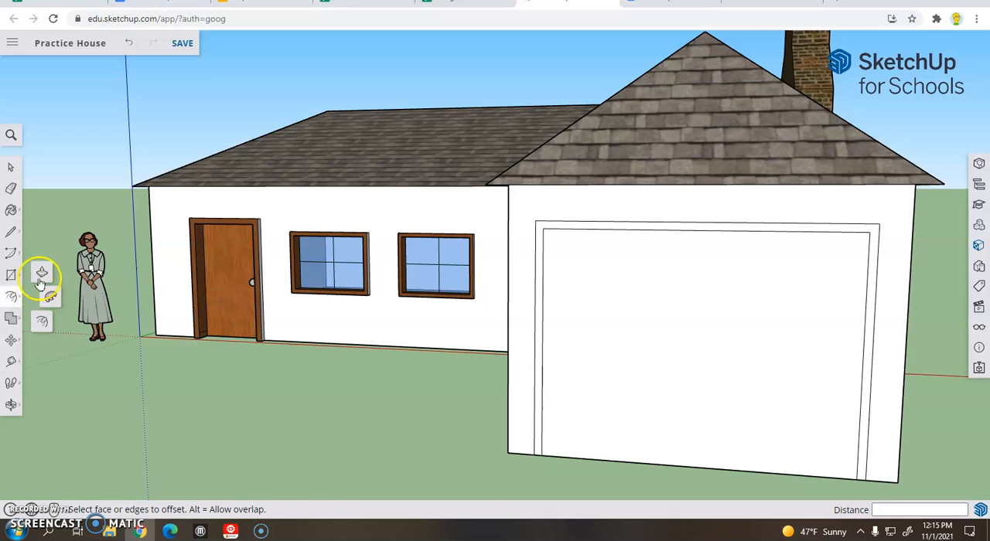
click(39, 272)
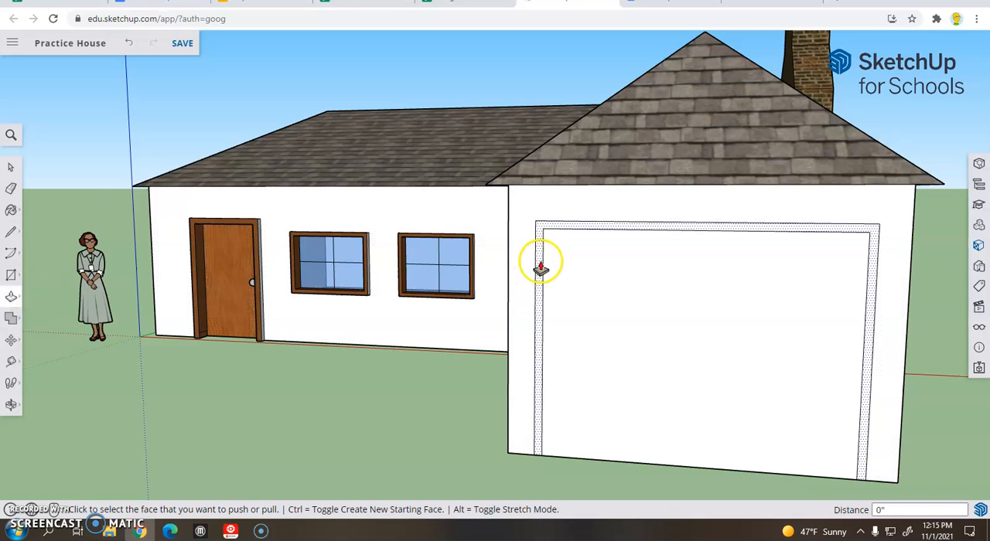
middle_drag(661, 301, 552, 290)
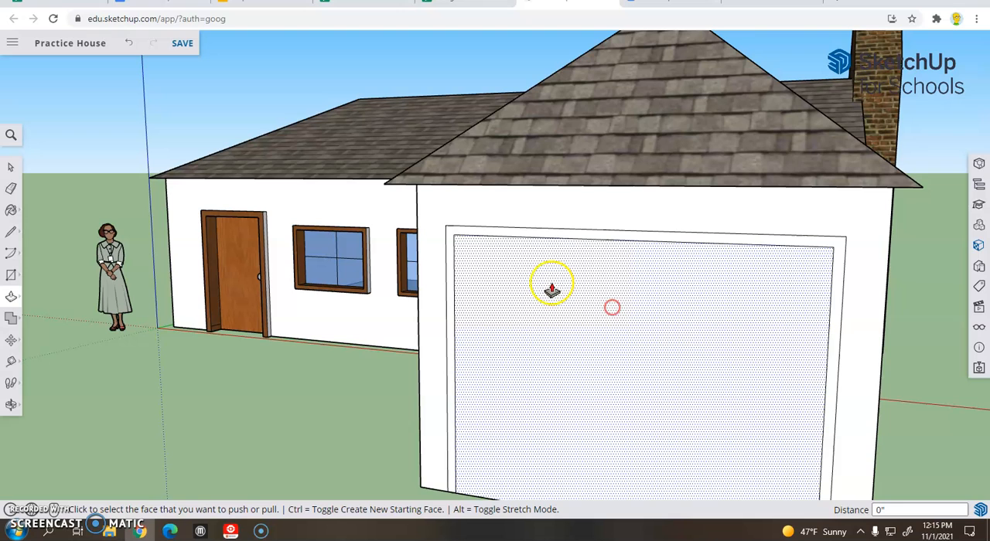
click(476, 235)
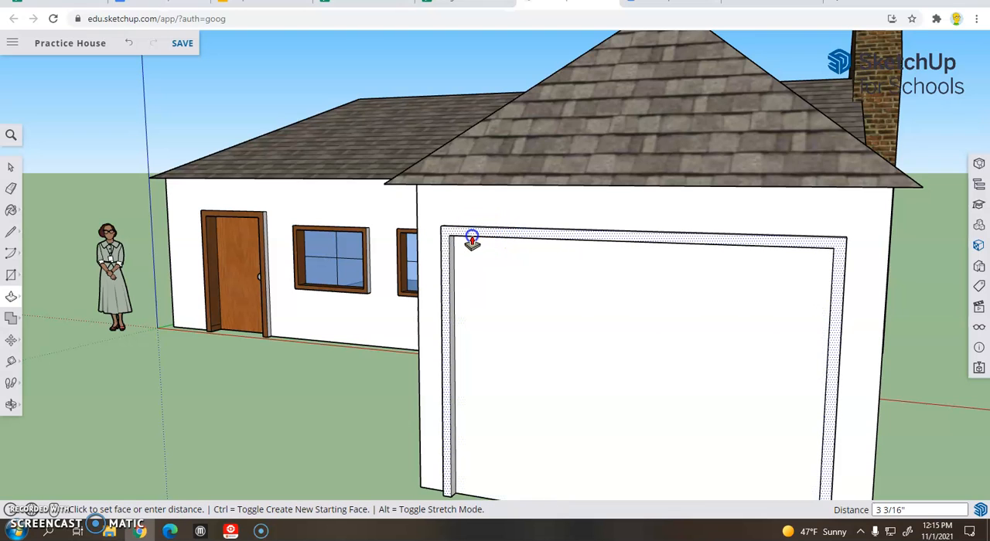
click(471, 242)
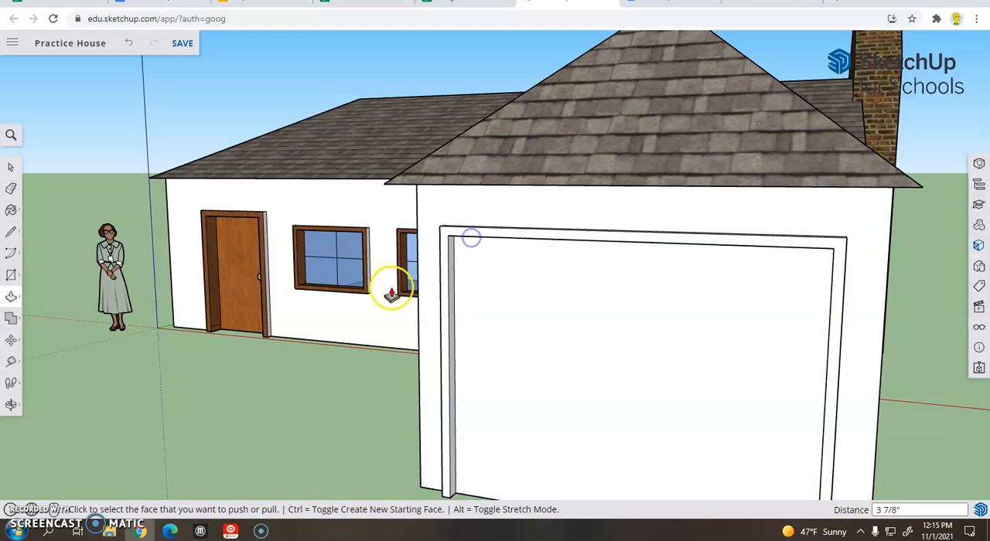
Step: Push the garage door panel inward by 3" behind its frame
scroll(573, 404, down, 2)
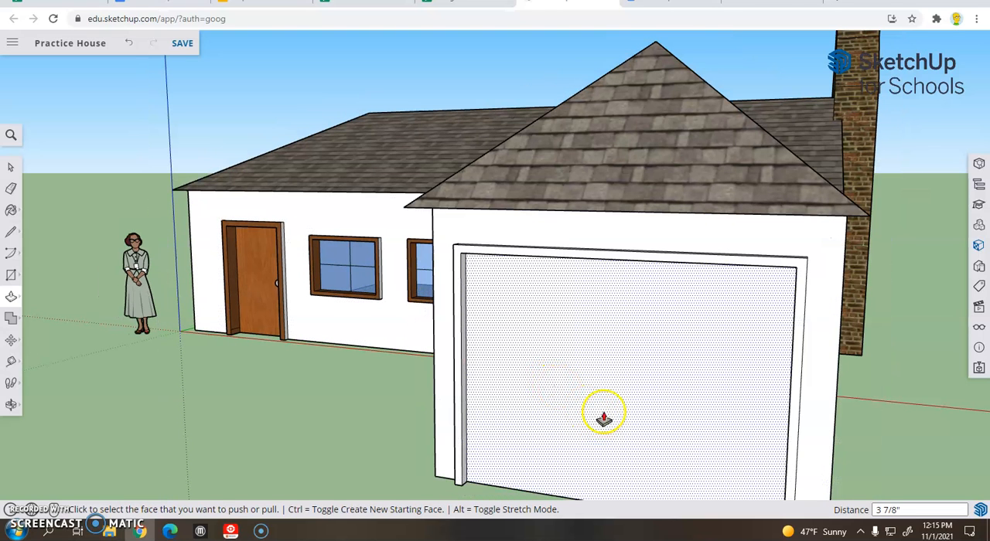
click(604, 411)
click(604, 413)
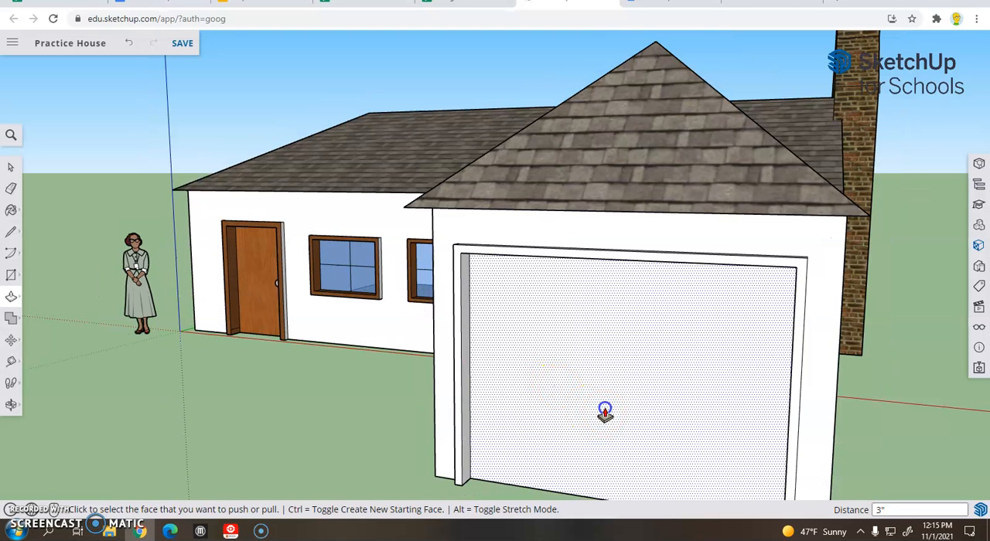
Step: Push the garage door panel about 13' 5 1/8" back into the garage to open up the interior
scroll(327, 409, down, 2)
scroll(571, 385, up, 3)
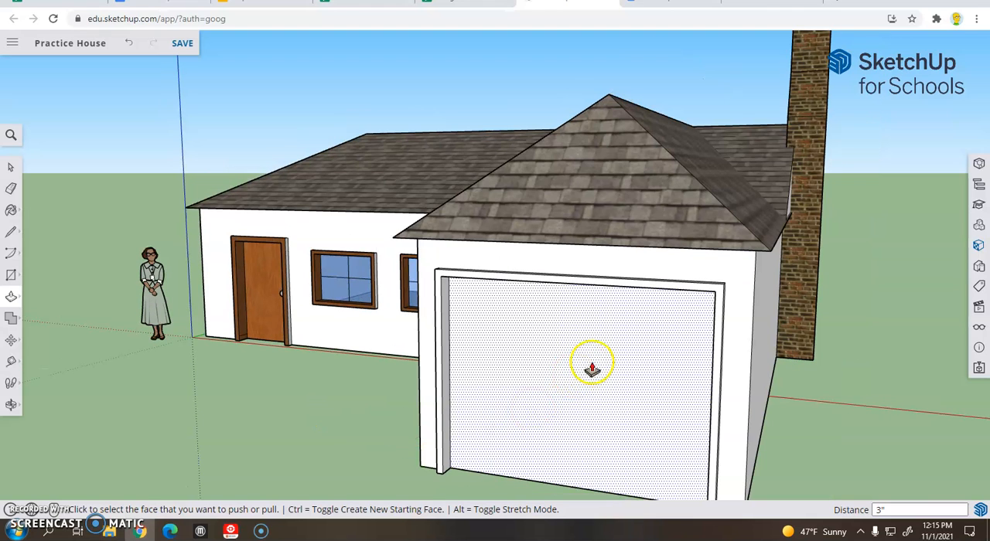
middle_drag(592, 379, 616, 396)
scroll(616, 396, down, 2)
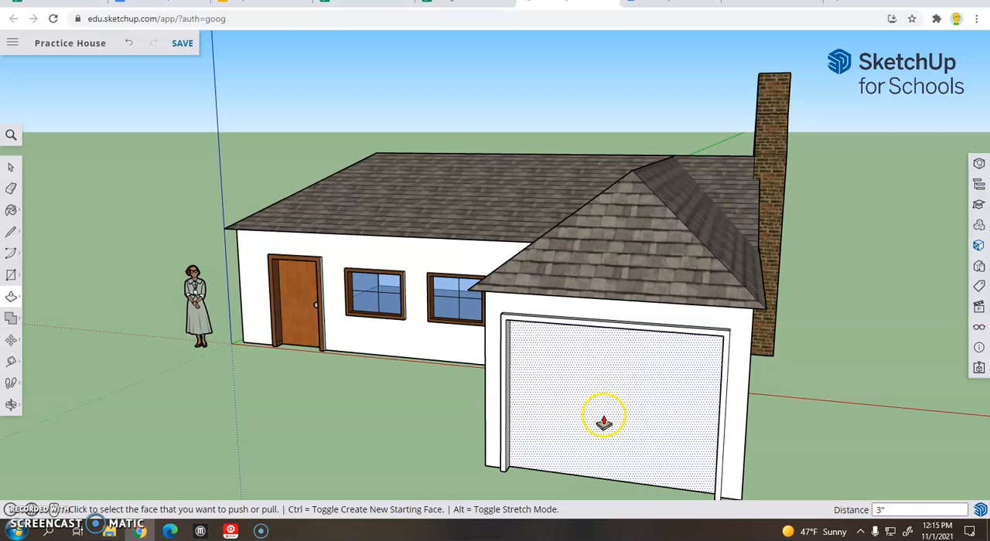
click(603, 427)
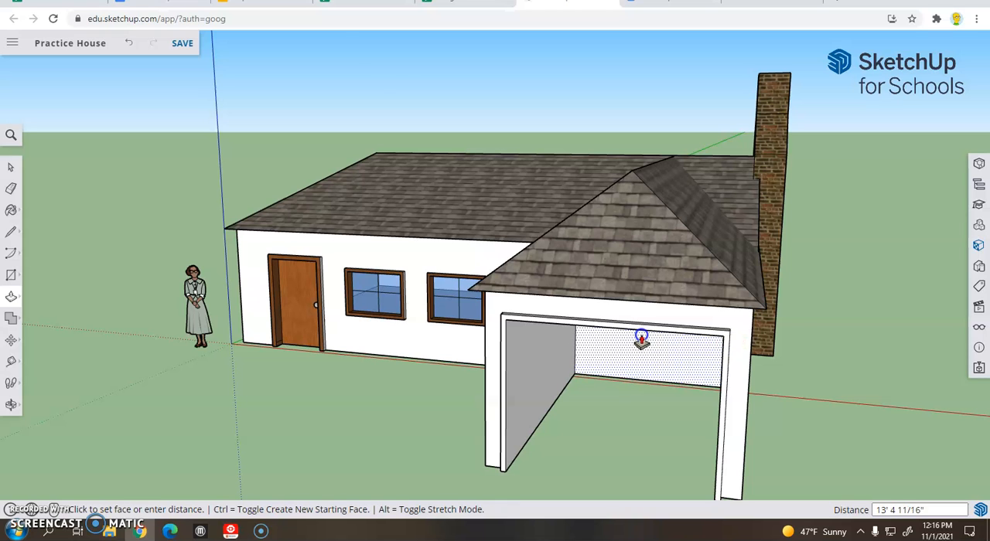
click(642, 339)
Step: Pull the panel at the back of the garage forward about 12' 7 5/8" so it sits recessed just behind the frame
middle_drag(353, 415, 440, 409)
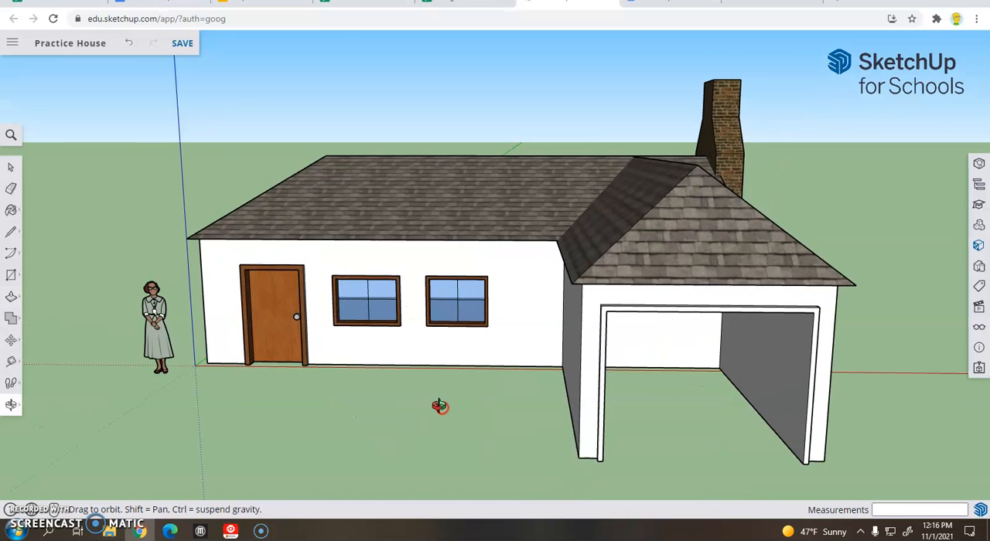
middle_drag(658, 380, 593, 402)
drag(593, 402, 538, 388)
middle_drag(538, 388, 650, 413)
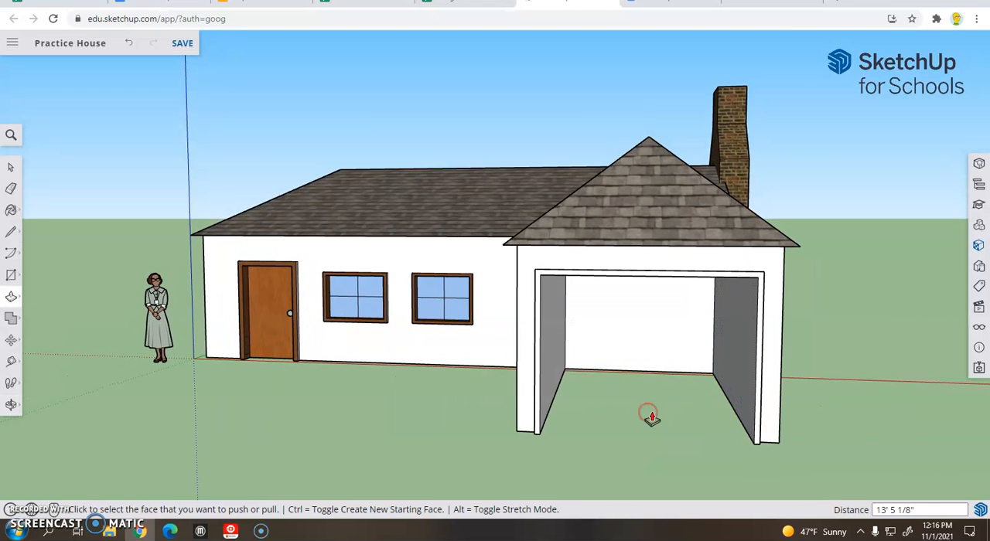
click(654, 346)
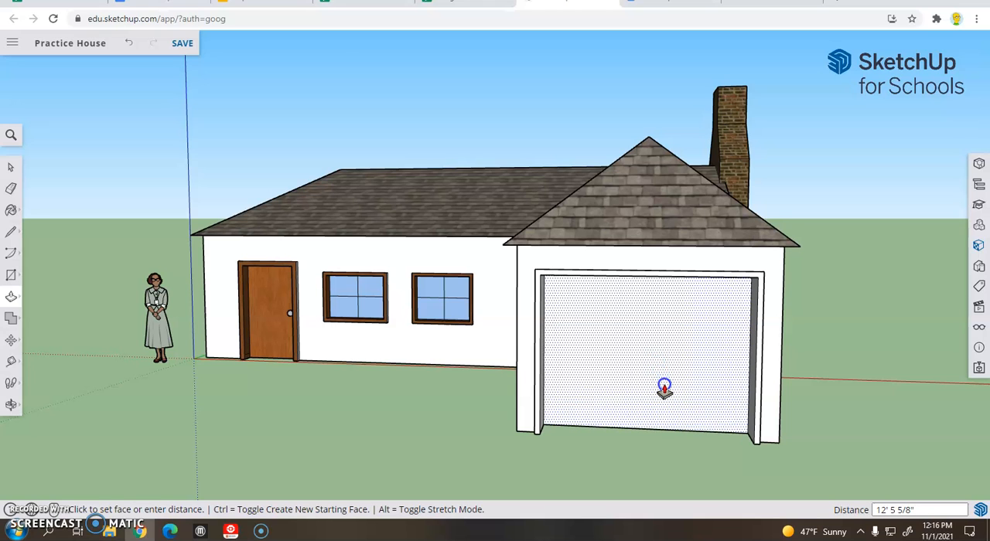
click(665, 389)
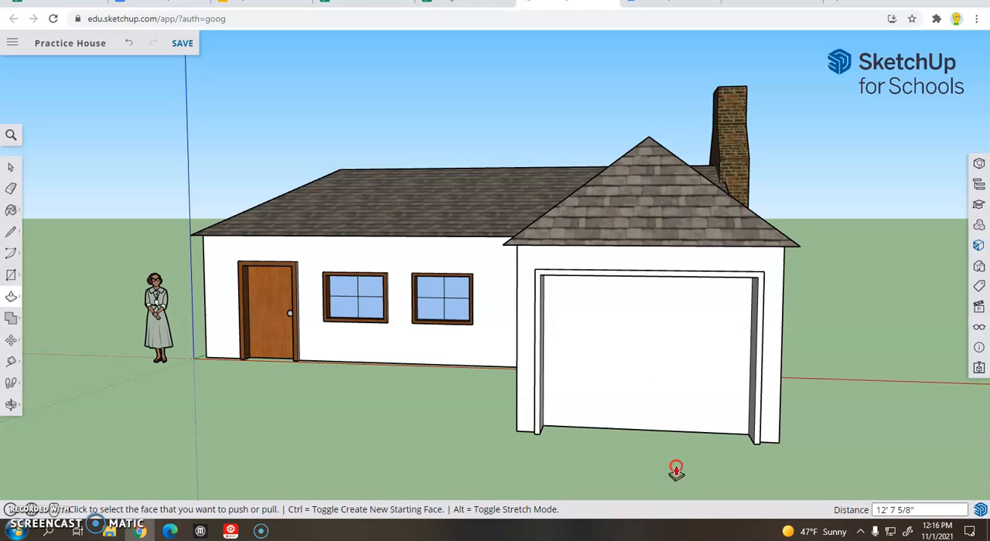
Step: Adjust the recess depth of the garage door panel with Push/Pull, moving it about 6 7/16" and another 9/16"
middle_drag(674, 469, 616, 472)
click(617, 397)
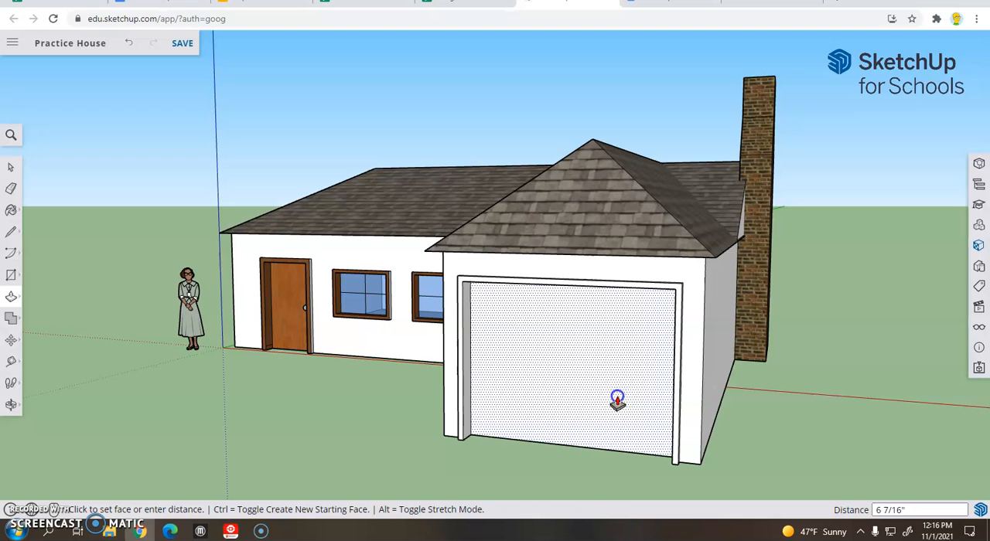
click(504, 360)
click(443, 280)
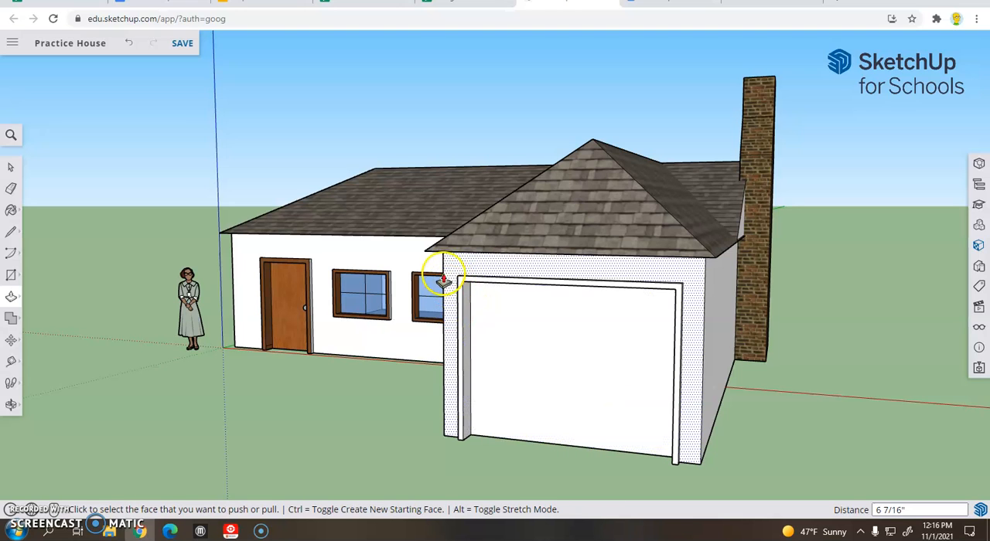
click(580, 342)
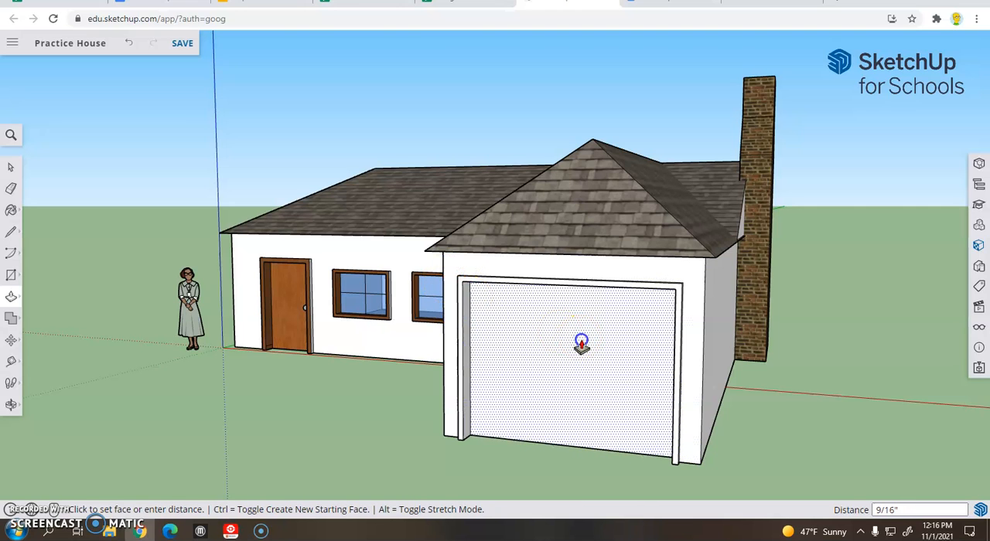
click(580, 342)
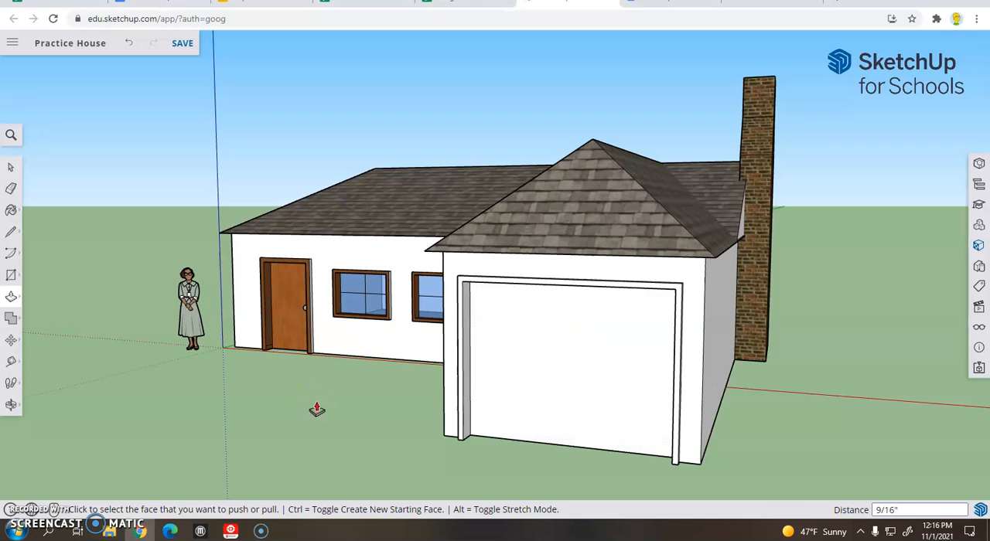
Step: Browse the paint material library, including the Synthetic Surfaces category, for a finish for the garage door
click(12, 211)
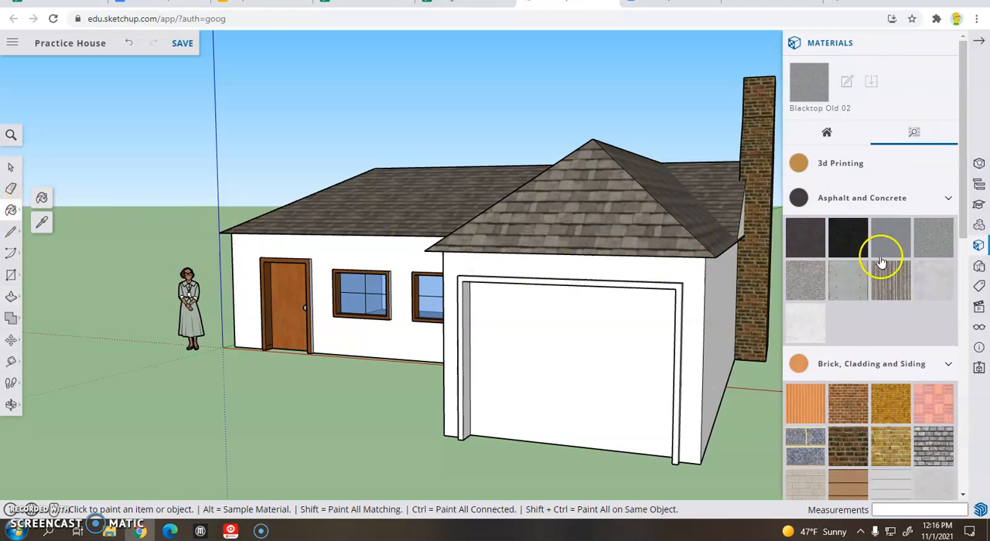
scroll(892, 323, down, 5)
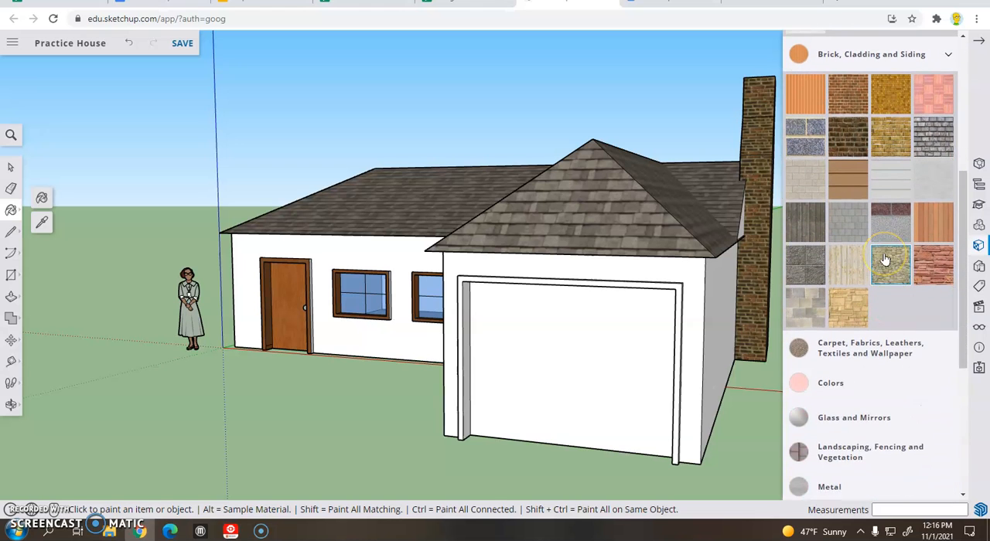
scroll(886, 260, down, 3)
scroll(886, 260, down, 3)
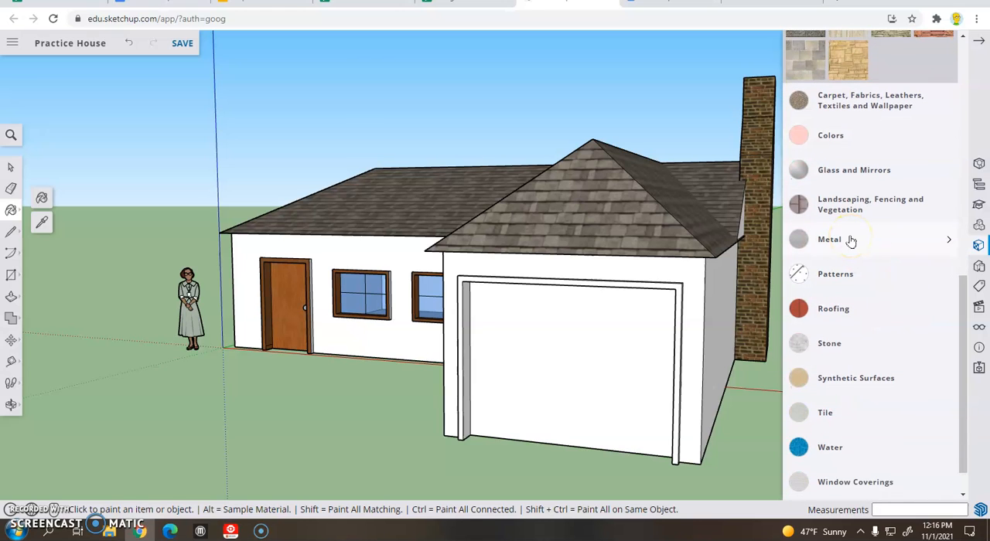
scroll(851, 242, down, 1)
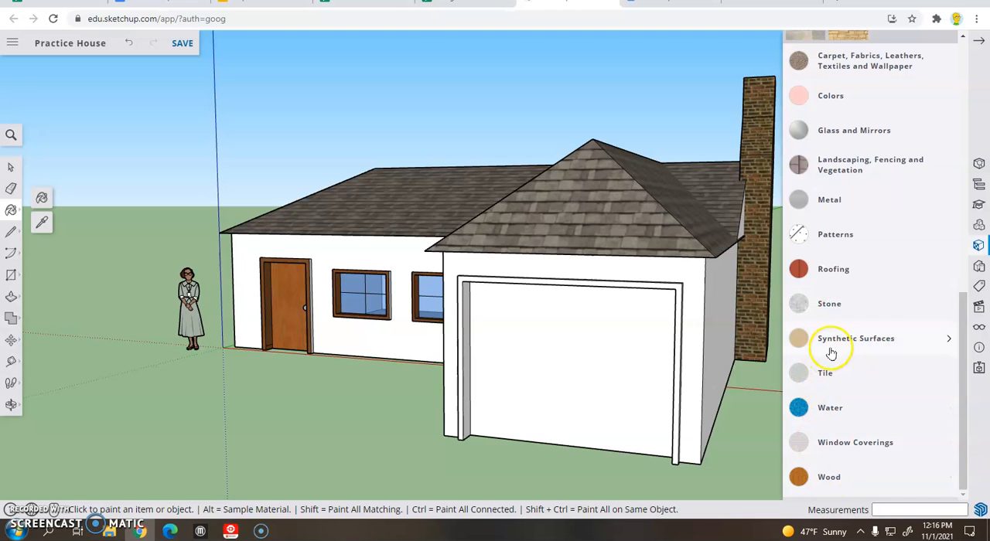
scroll(847, 355, up, 3)
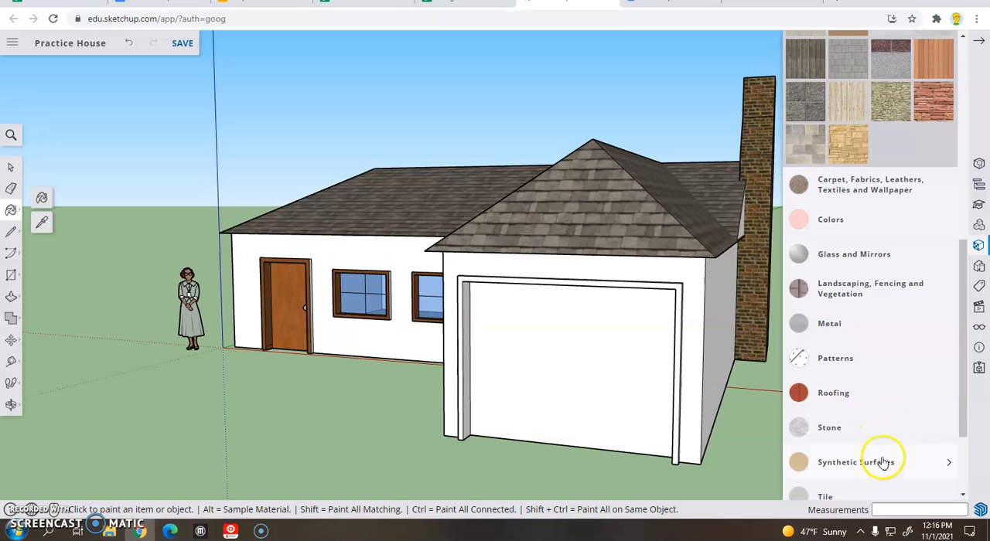
click(886, 462)
scroll(891, 383, down, 3)
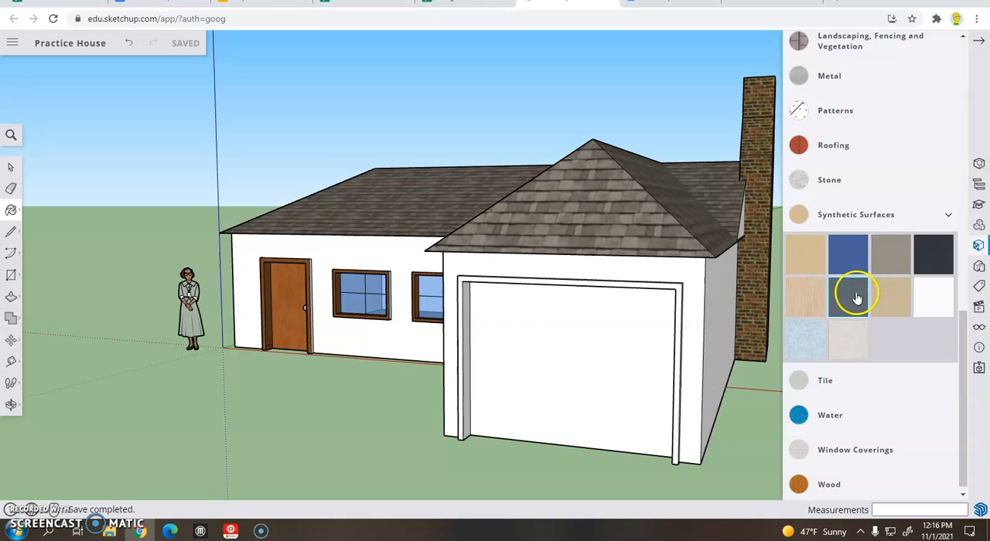
scroll(862, 303, up, 3)
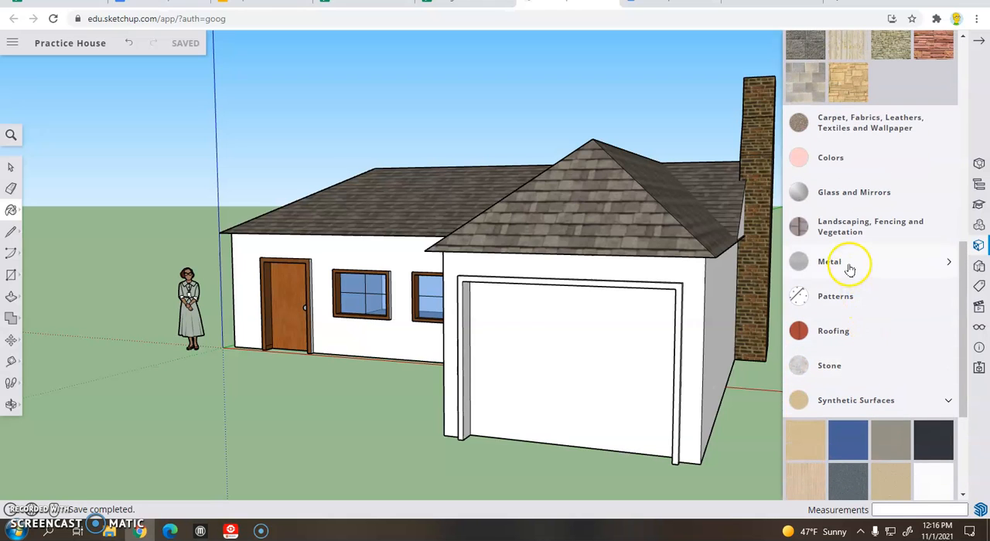
Step: Paint the recessed garage door panel with the Aluminum material from the Metal category
click(849, 267)
click(846, 301)
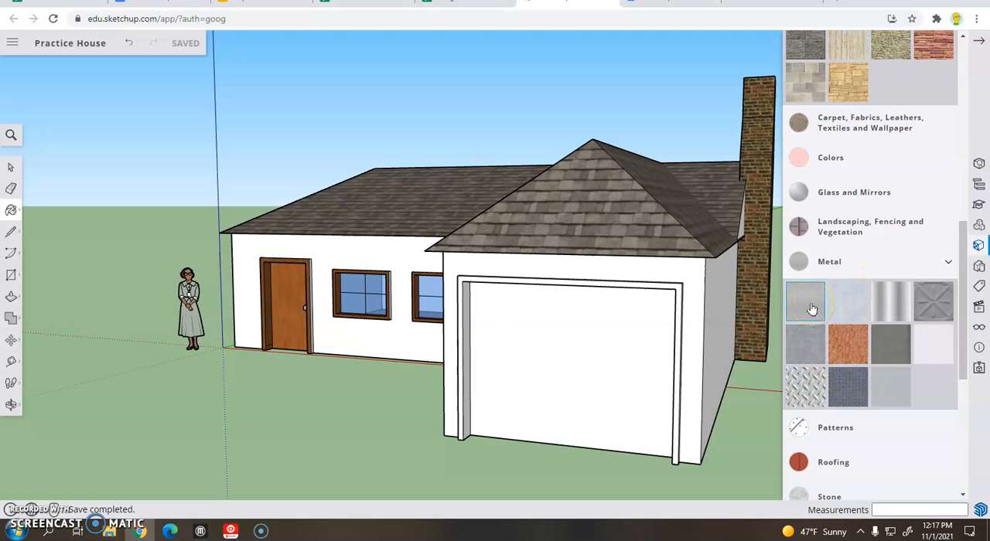
click(811, 309)
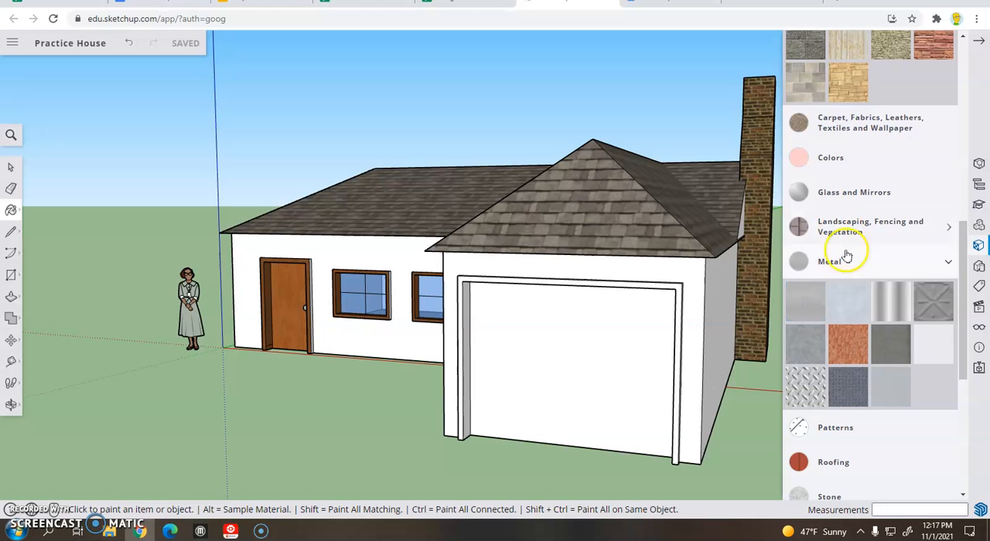
scroll(848, 267, up, 6)
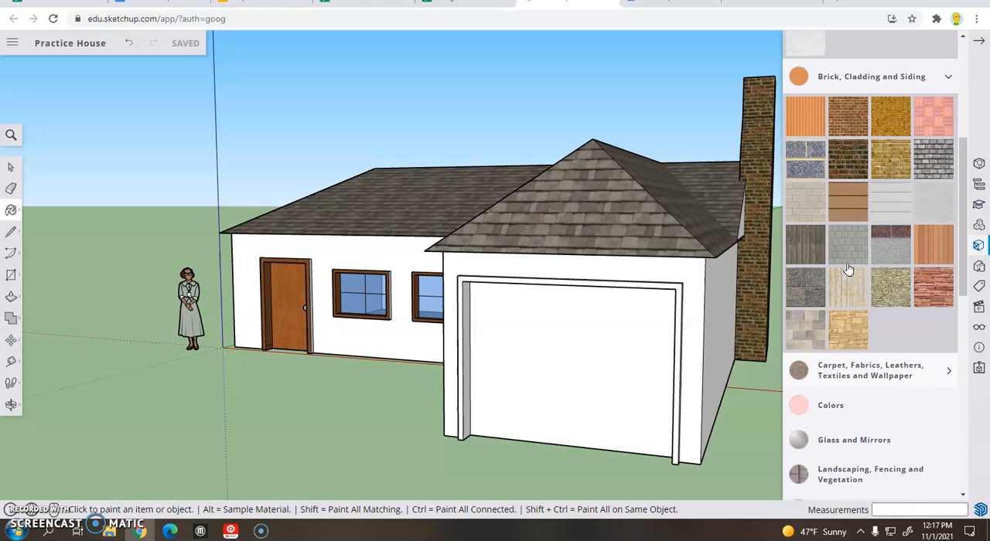
click(854, 295)
scroll(854, 296, down, 3)
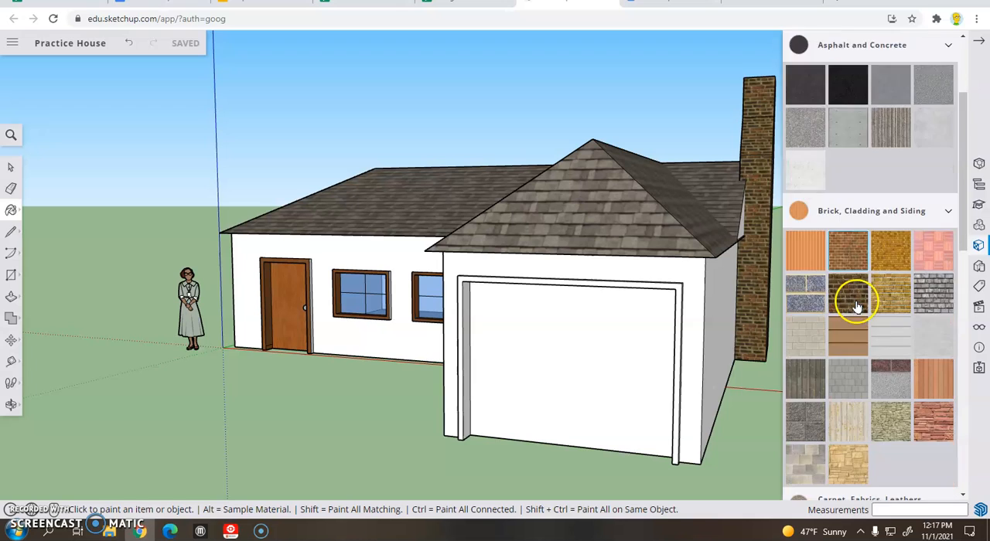
click(617, 369)
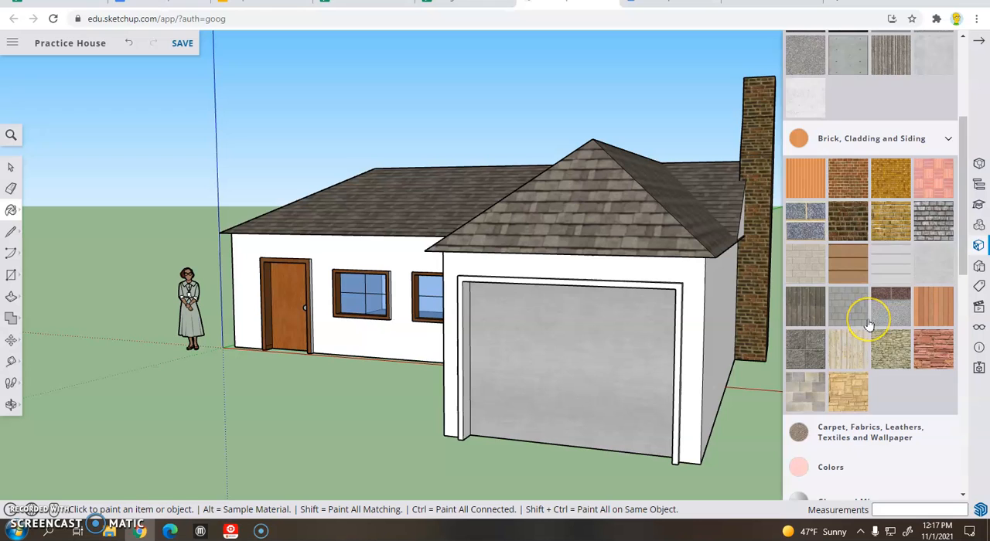
scroll(869, 325, up, 3)
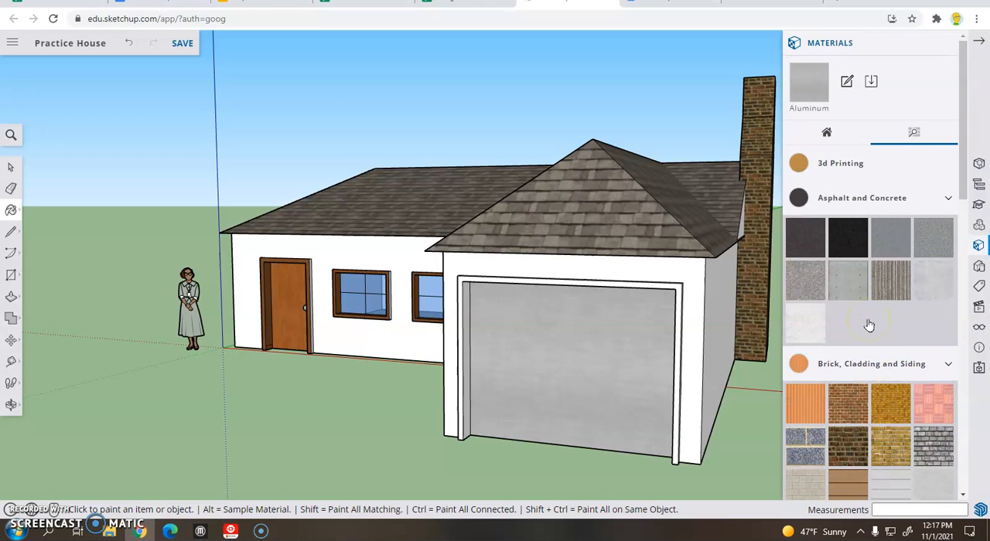
scroll(869, 325, down, 2)
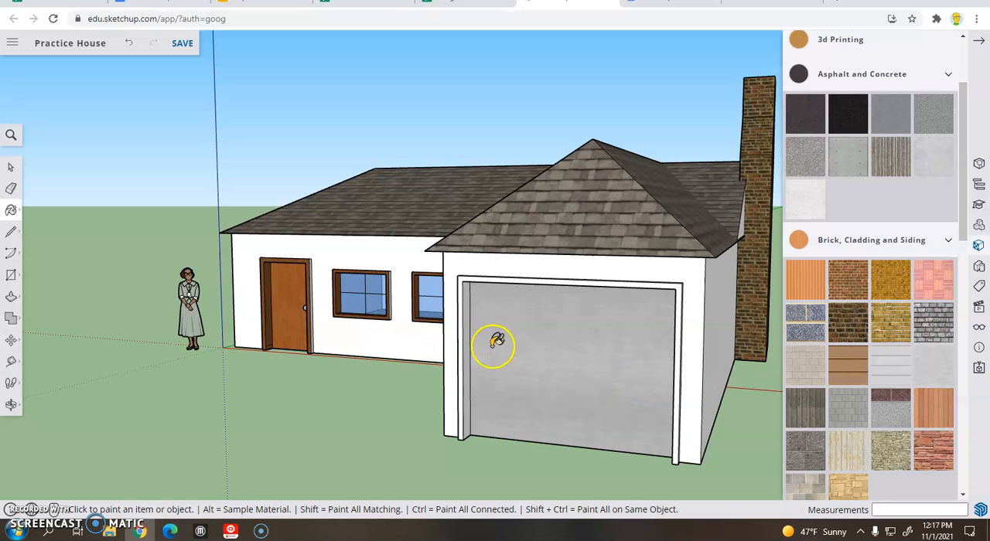
Step: Draw a horizontal line about 8' 4 7/16" long across the upper third of the garage door panel, edge to edge
click(11, 231)
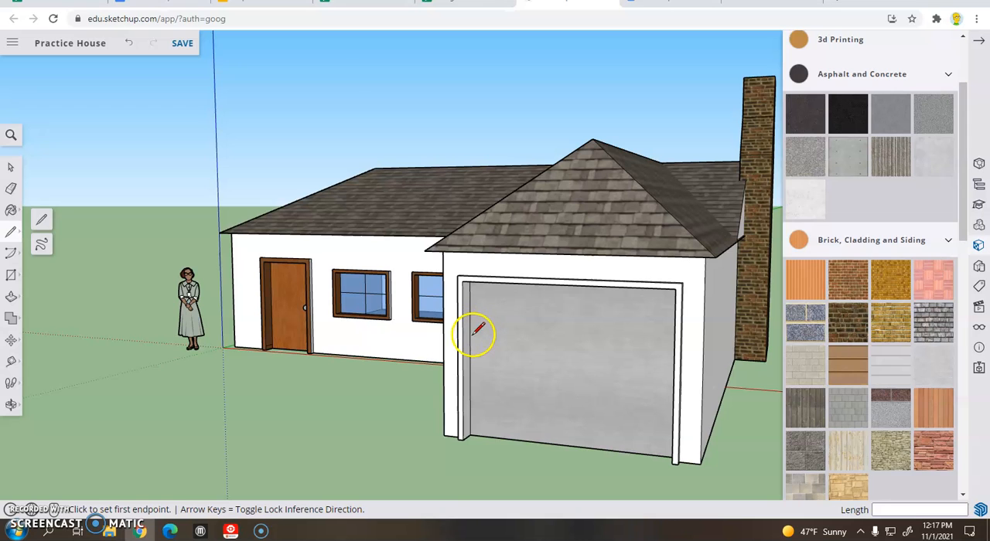
scroll(471, 335, up, 3)
scroll(471, 336, down, 2)
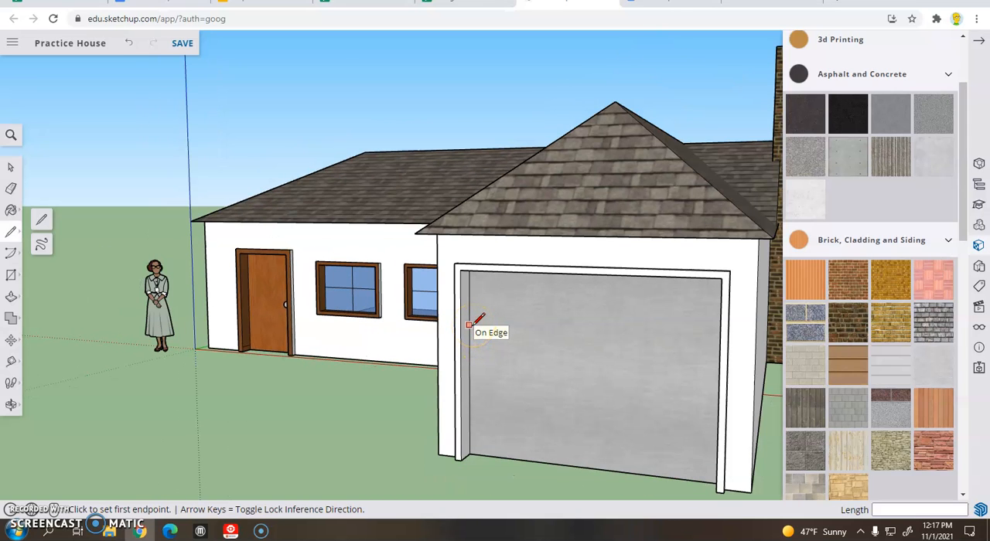
click(469, 325)
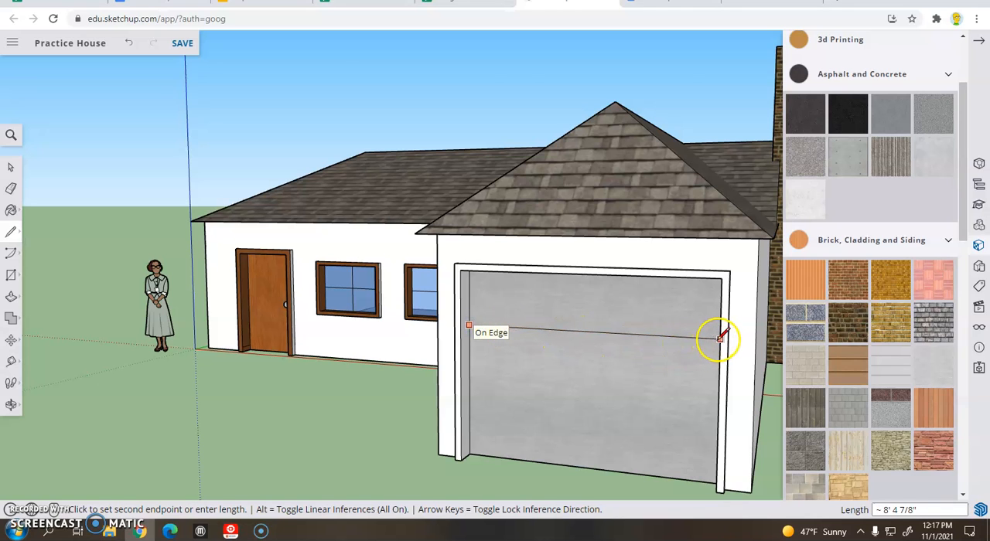
middle_drag(719, 338, 766, 338)
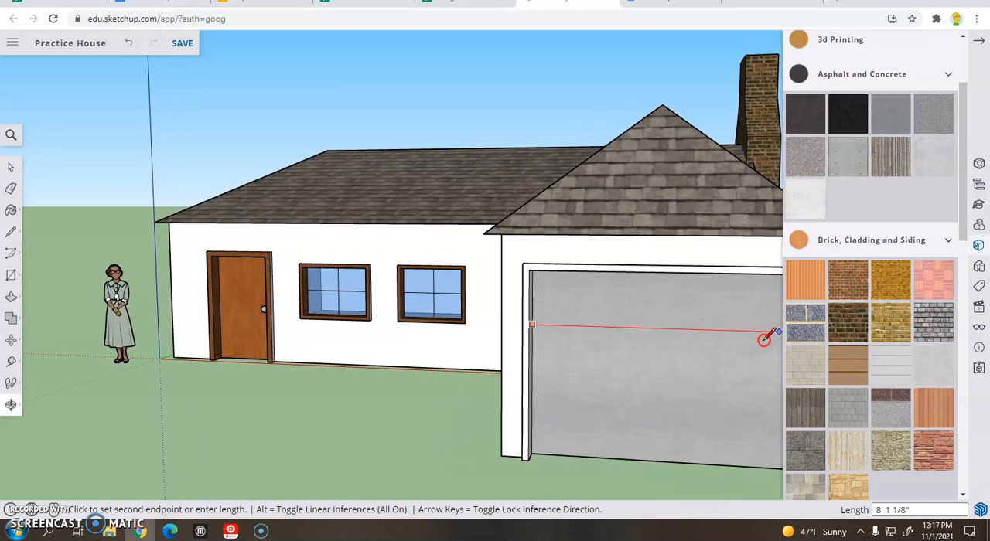
click(977, 41)
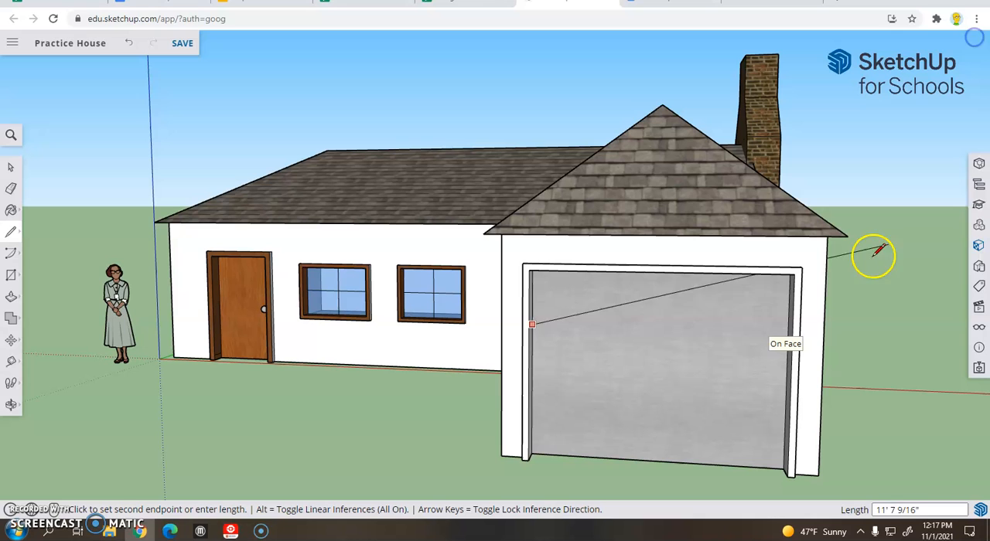
click(789, 332)
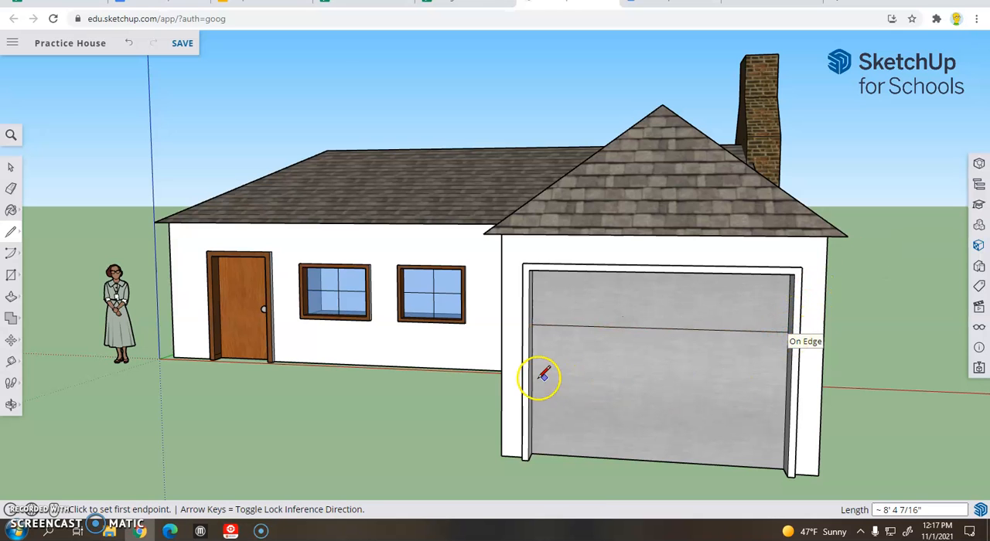
Step: Divide the garage door's lower section with a line about 8' 4 7/16" long between the midpoints of its side edges
scroll(529, 393, up, 4)
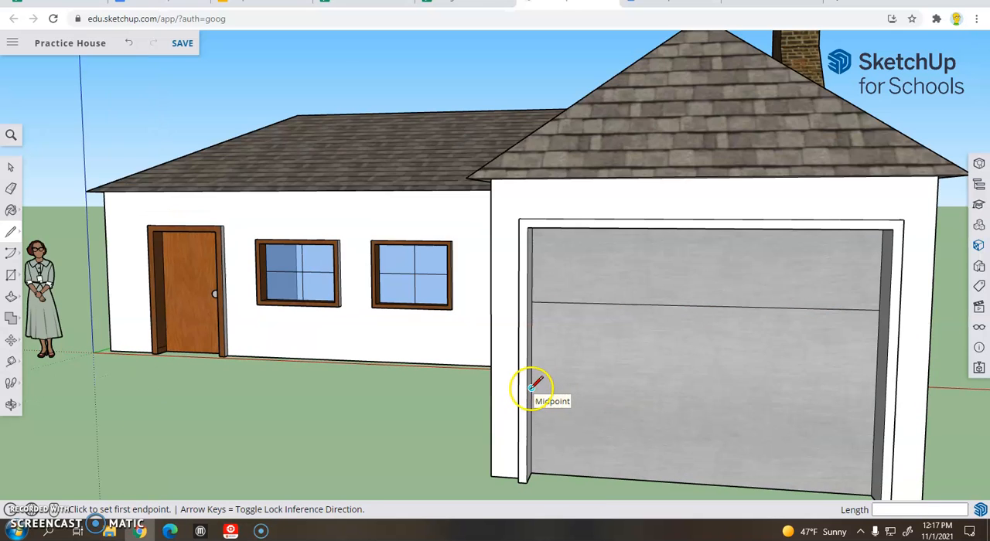
click(532, 386)
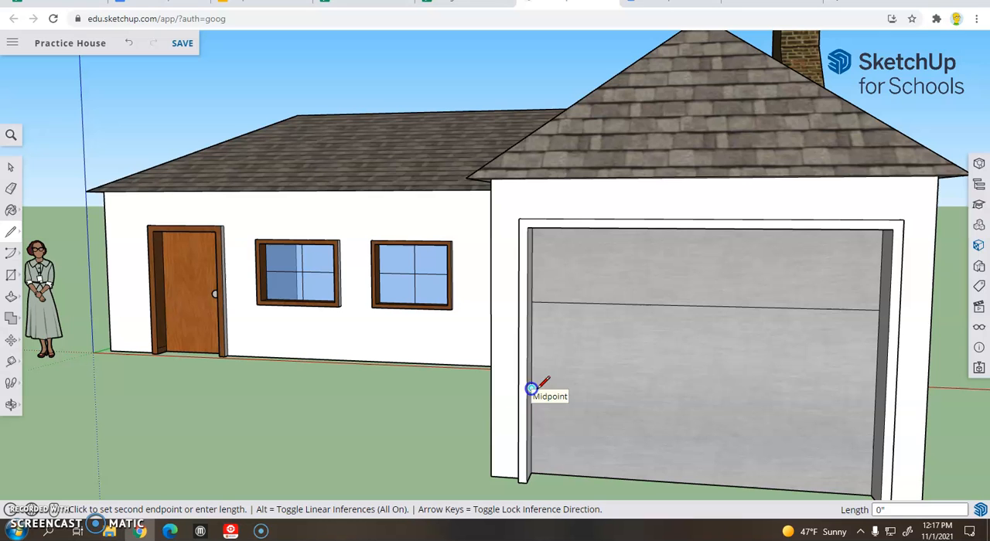
click(874, 406)
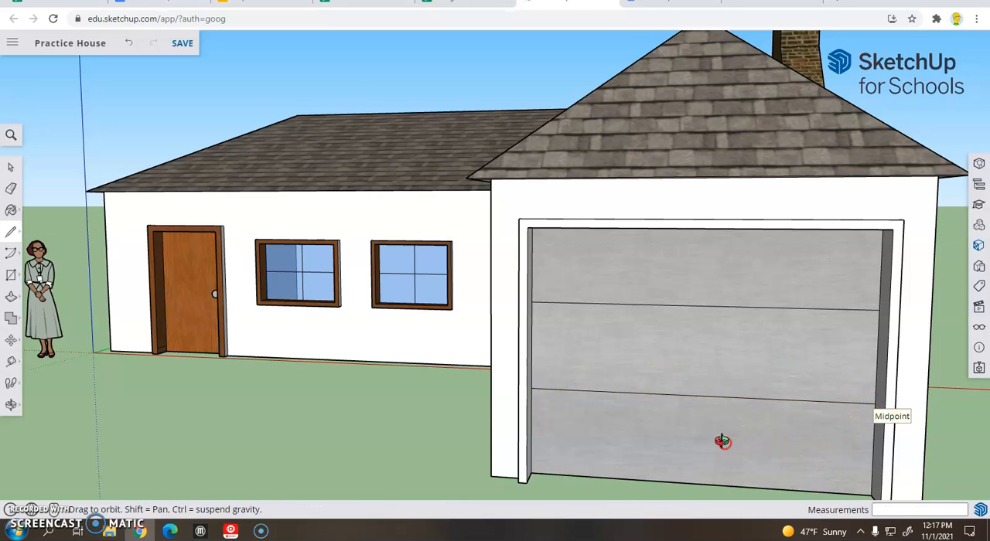
scroll(720, 442, down, 5)
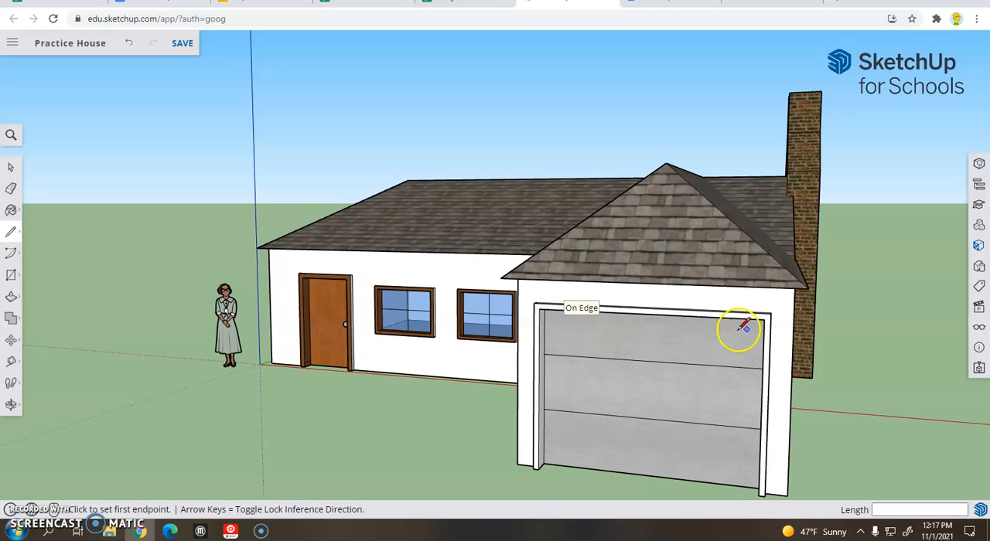
Step: Draw a rectangle about 2' 9" wide by 11" high on the house's back wall, along its bottom edge near the chimney
middle_drag(853, 355, 774, 355)
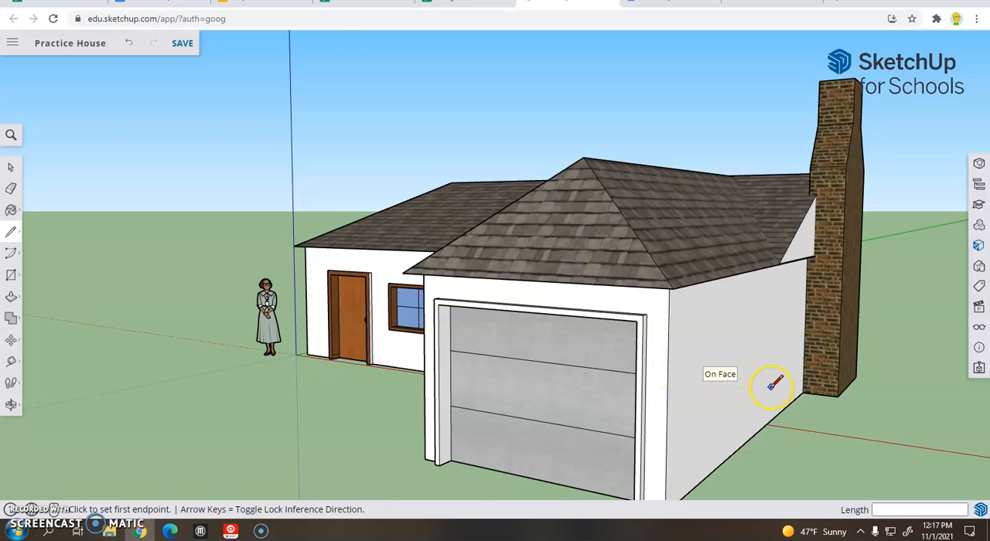
scroll(773, 384, down, 2)
mouse_move(877, 353)
middle_down()
mouse_move(477, 351)
mouse_move(495, 351)
middle_up()
mouse_move(813, 358)
middle_down()
mouse_move(457, 342)
mouse_move(548, 332)
middle_up()
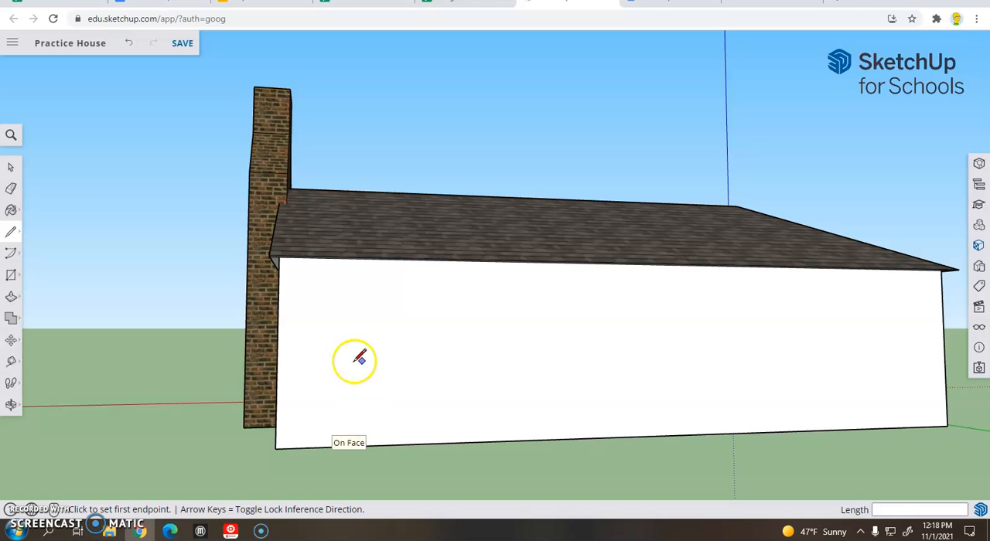
mouse_move(361, 407)
middle_down()
mouse_move(336, 449)
mouse_move(406, 443)
mouse_move(409, 460)
mouse_move(353, 461)
middle_up()
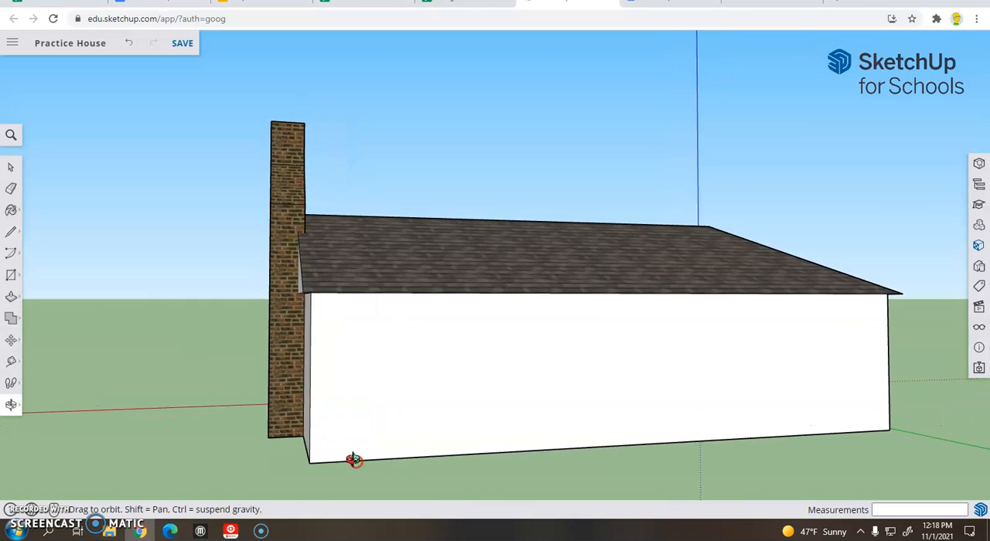
click(13, 277)
middle_drag(181, 358, 354, 422)
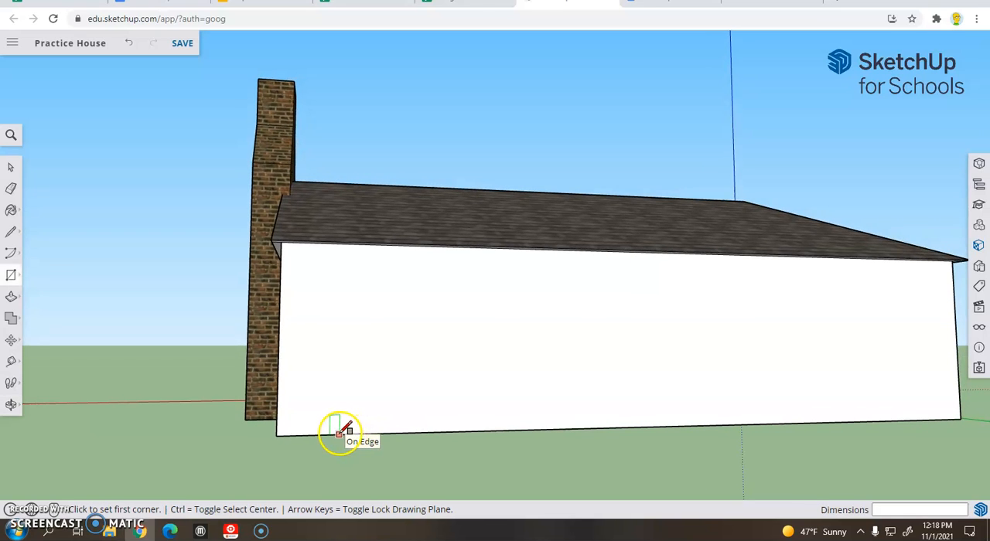
click(339, 434)
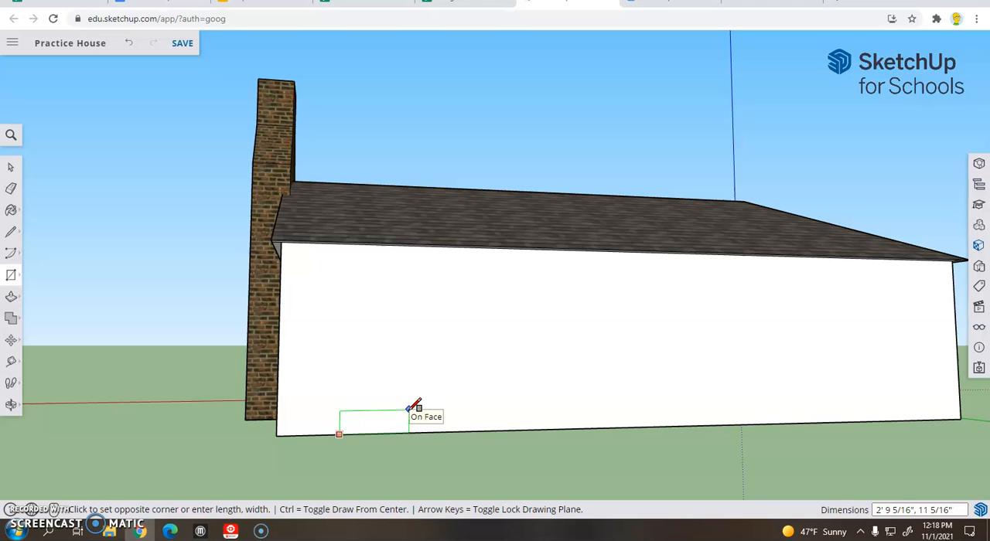
click(415, 408)
Step: Split the rectangle at the base of the back wall with a 2' 9 5/16" horizontal line between its side midpoints
middle_drag(287, 456, 248, 430)
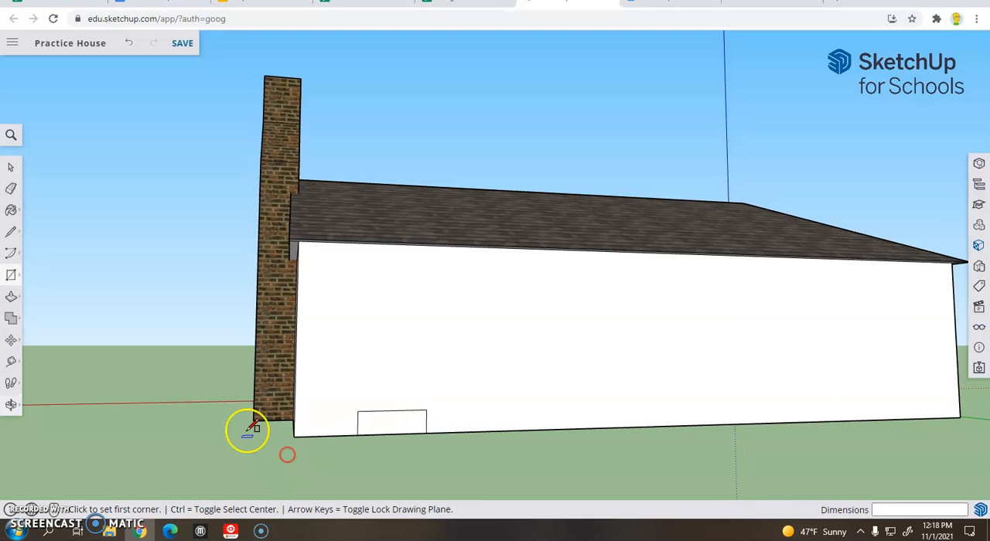
click(13, 233)
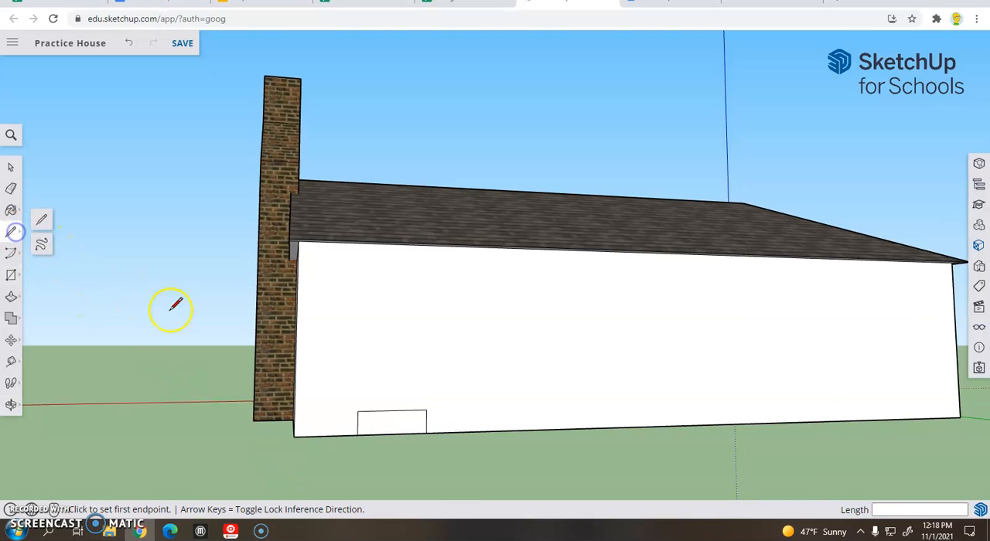
scroll(356, 416, up, 2)
click(357, 423)
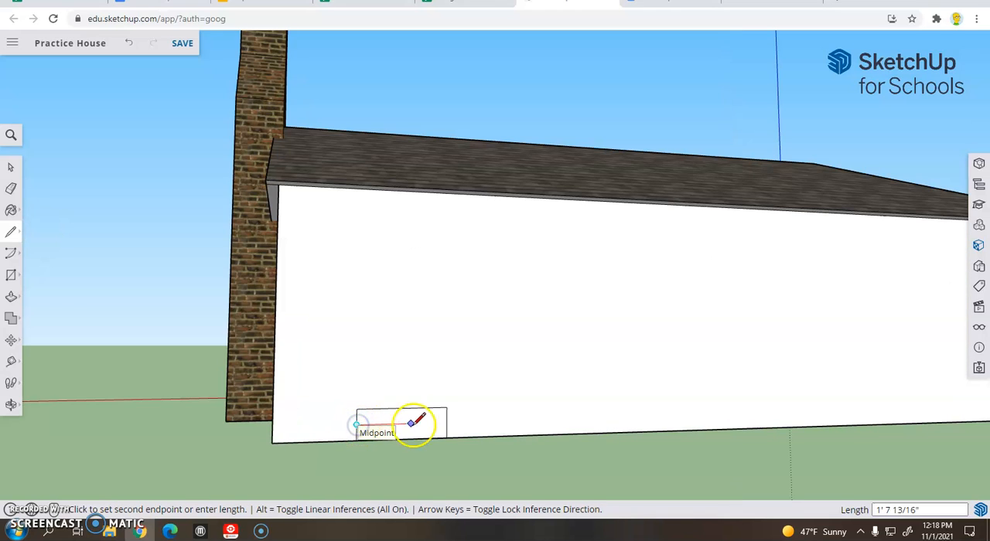
click(447, 423)
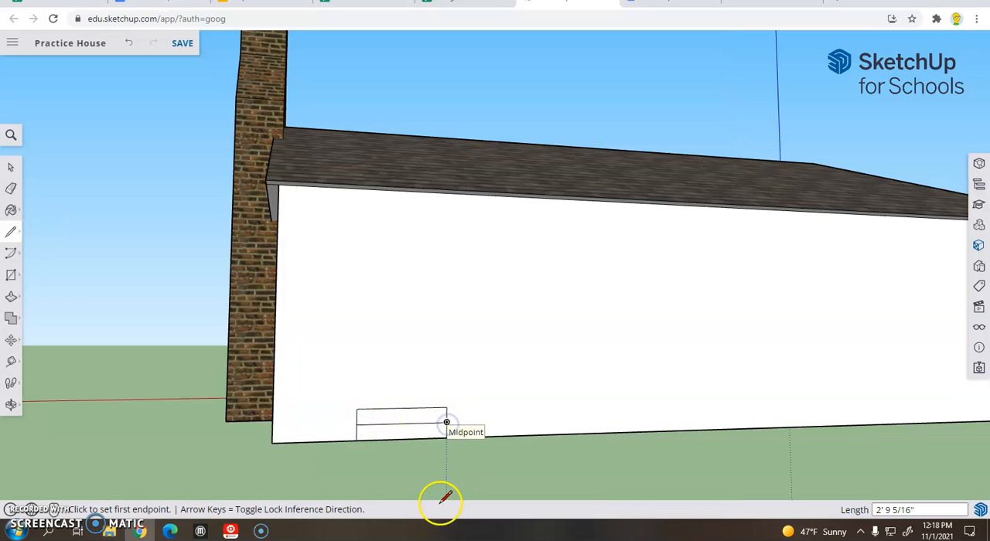
Step: Pull the rectangle's lower half out from the wall and its upper half out 7 3/4" to form two steps
middle_drag(404, 459, 445, 464)
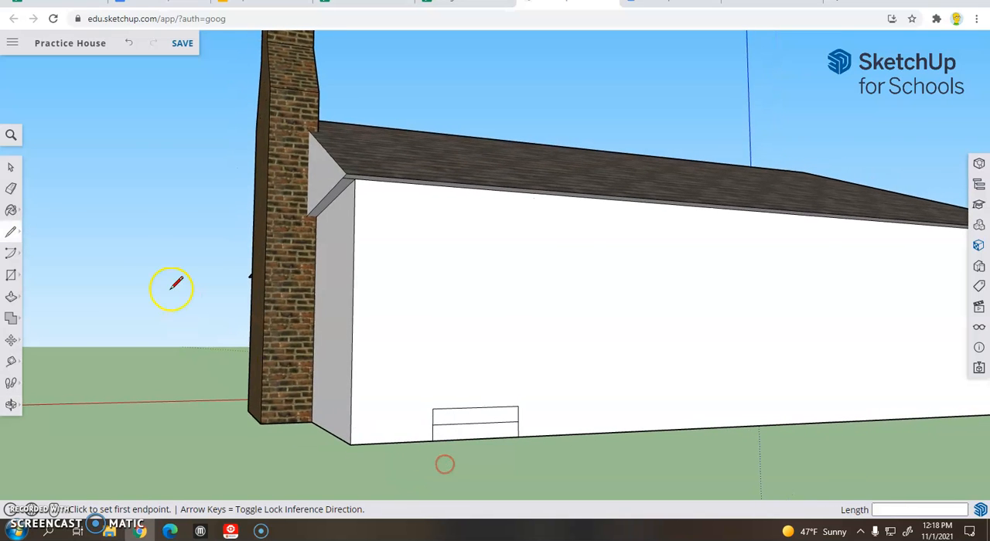
click(10, 299)
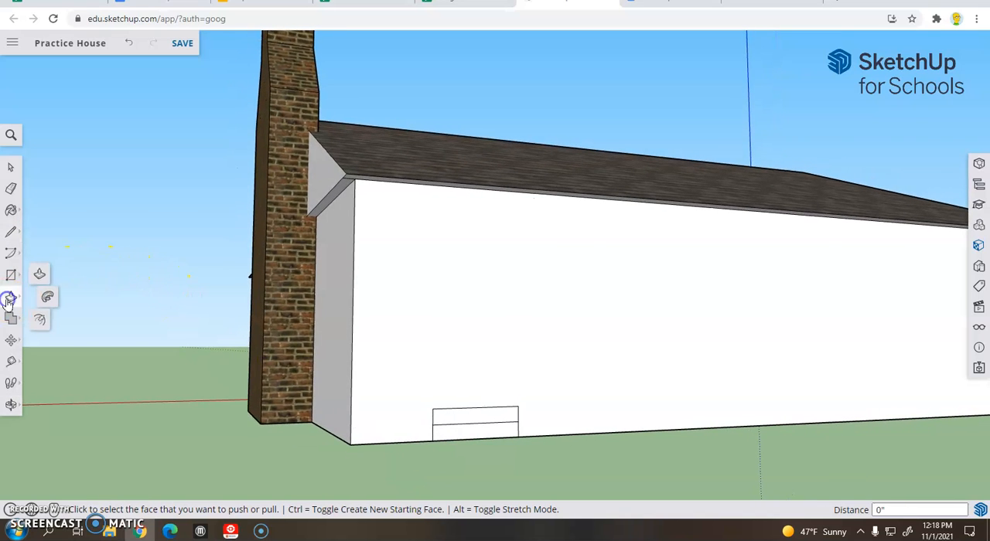
click(476, 433)
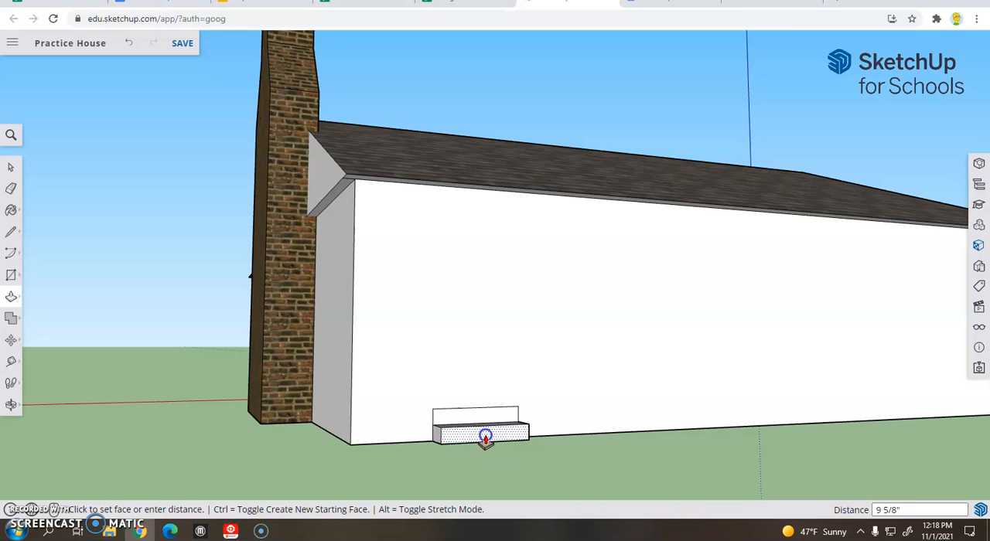
click(487, 438)
click(472, 416)
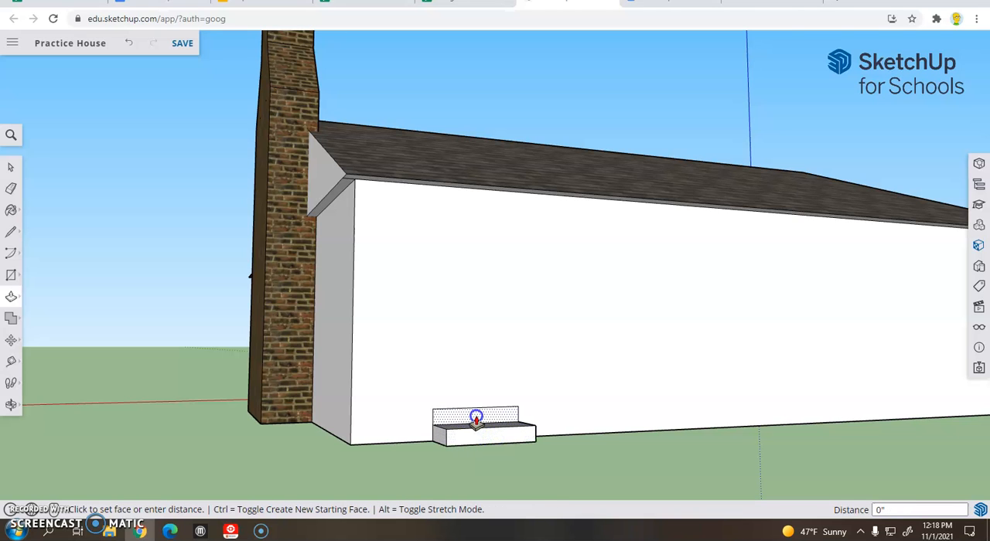
click(483, 421)
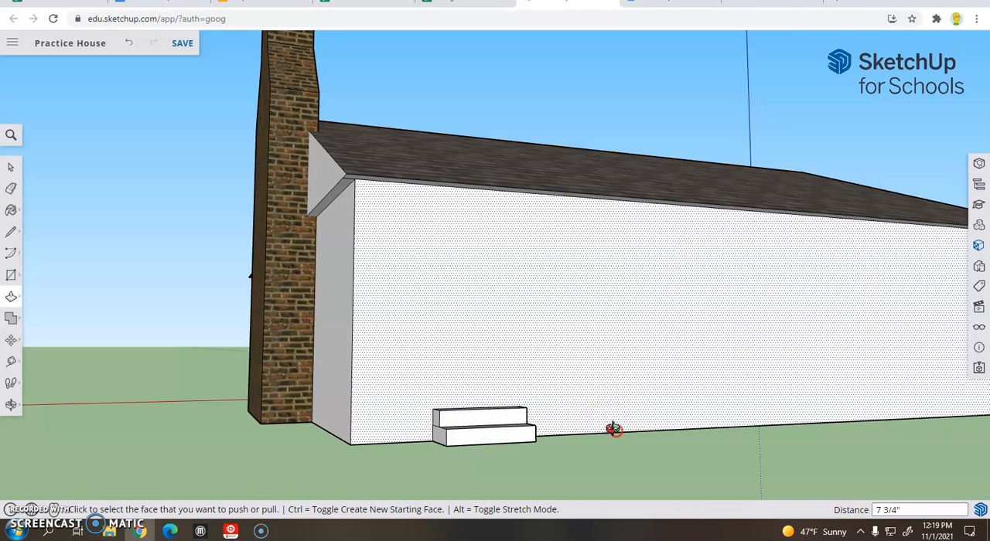
Step: Adjust the depths of both steps with Push/Pull, moving the upper step's front face by 2 5/8"
middle_drag(608, 425, 601, 456)
click(543, 466)
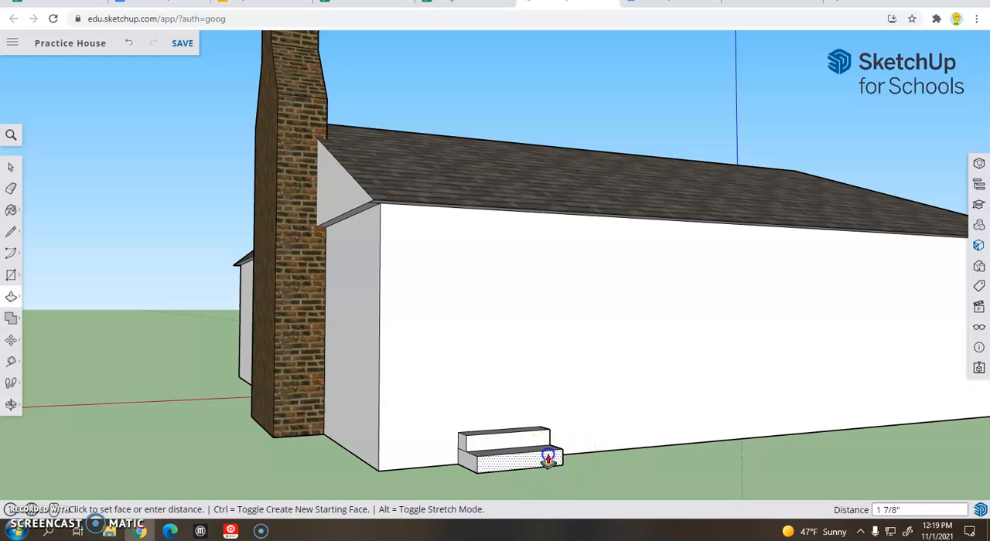
click(592, 439)
middle_drag(599, 437, 614, 442)
click(540, 452)
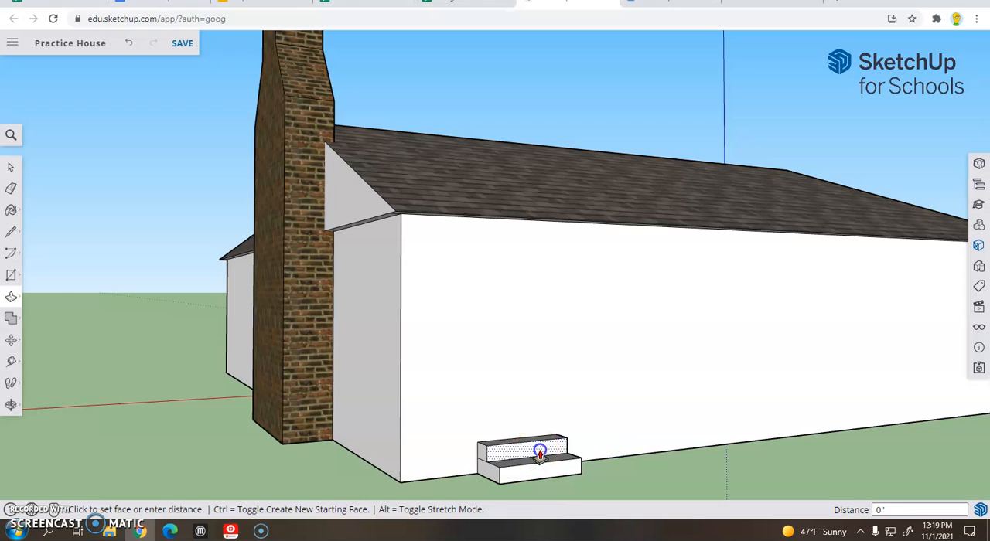
click(540, 452)
Step: Erase the leftover dividing edges between the two steps on their side faces
key(o)
drag(540, 452, 830, 439)
middle_drag(830, 439, 621, 478)
scroll(550, 418, down, 3)
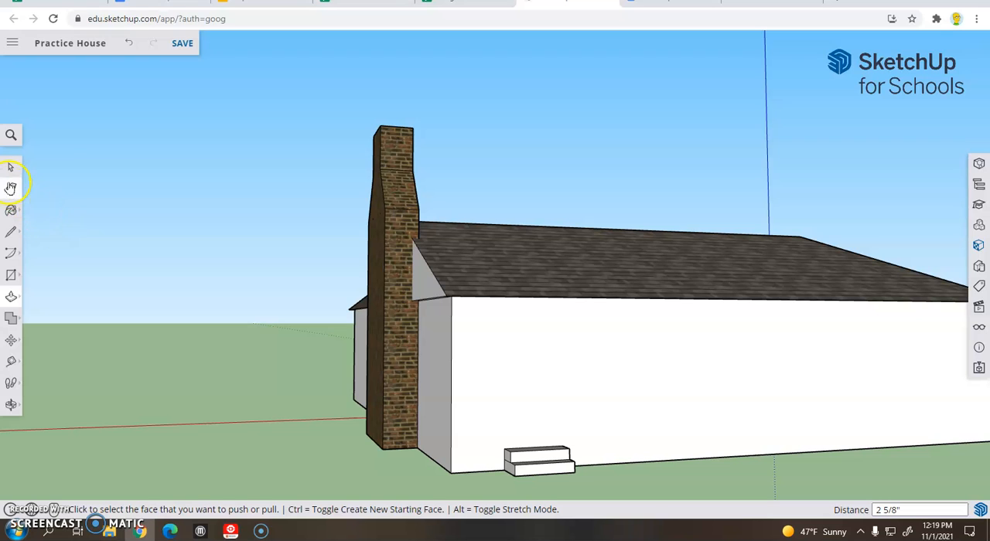
click(10, 185)
scroll(596, 460, up, 3)
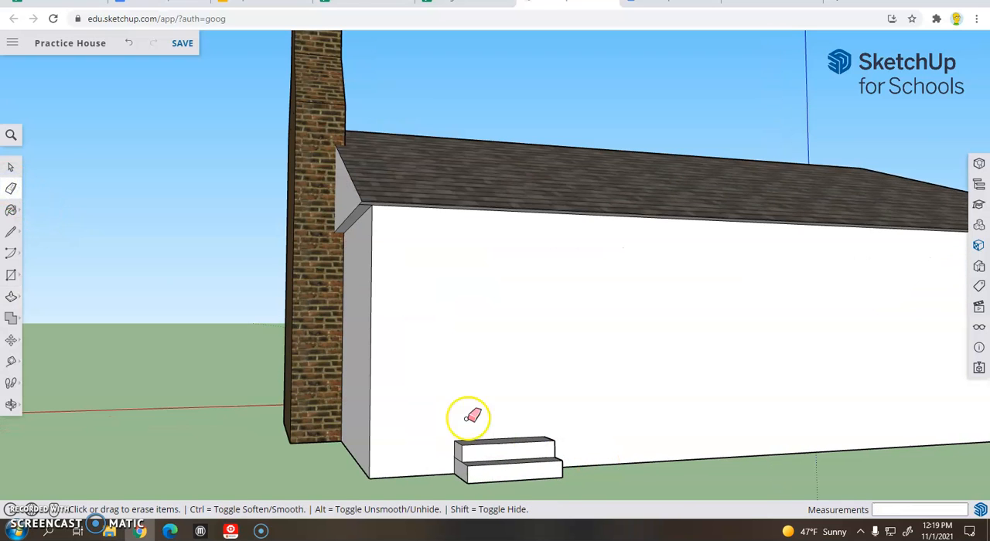
middle_drag(518, 408, 543, 417)
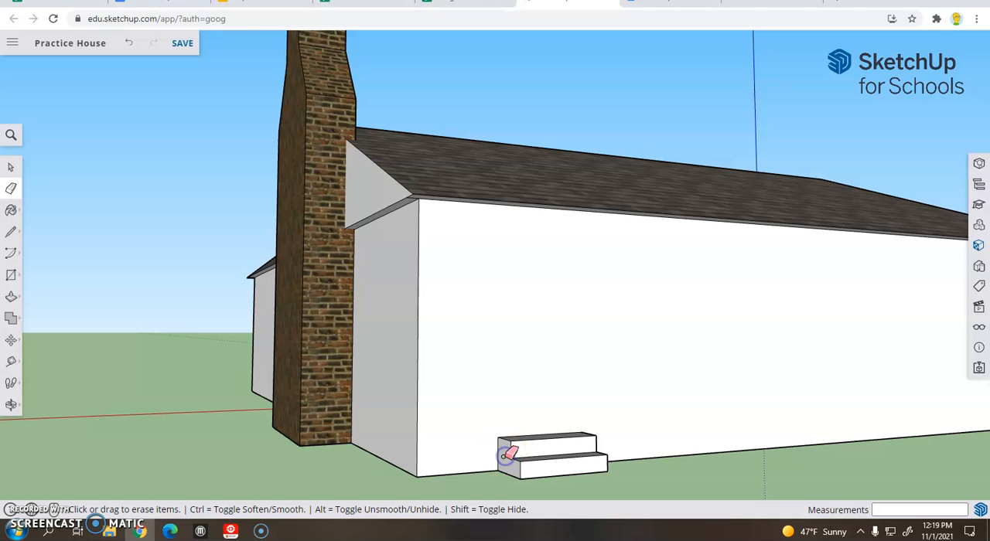
middle_drag(670, 449, 320, 455)
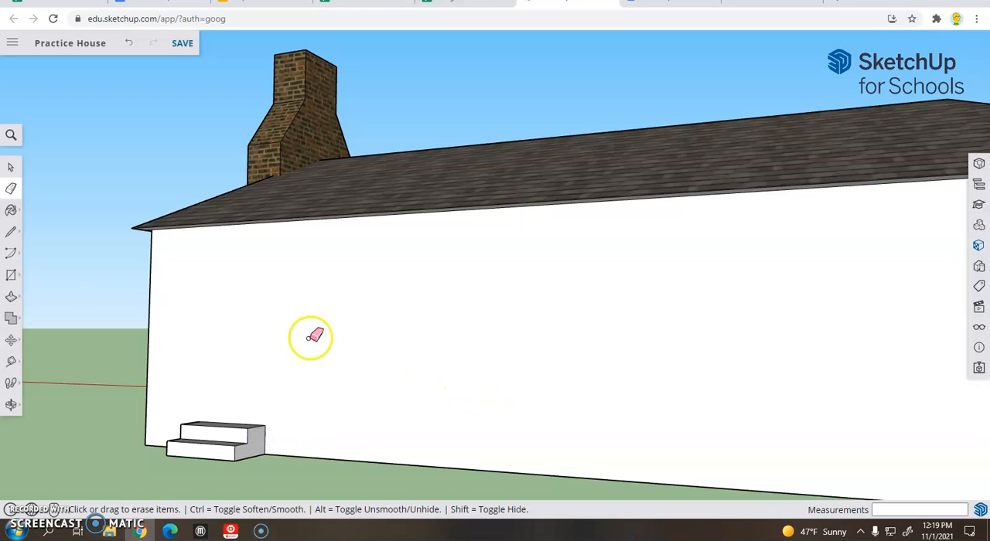
Step: Paint the fronts, treads and garden-facing side of the steps with Blacktop Old 01 from the Asphalt and Concrete category
click(11, 209)
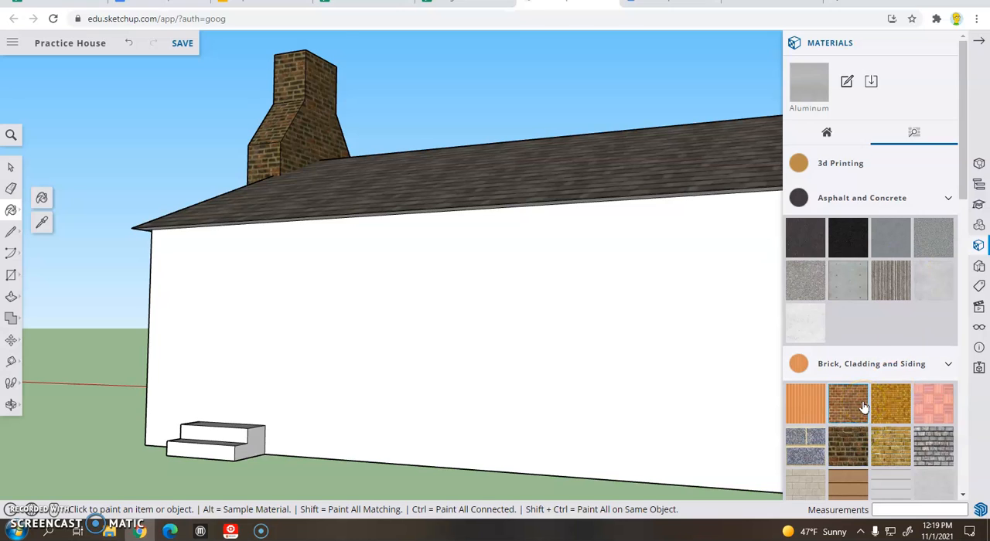
click(880, 437)
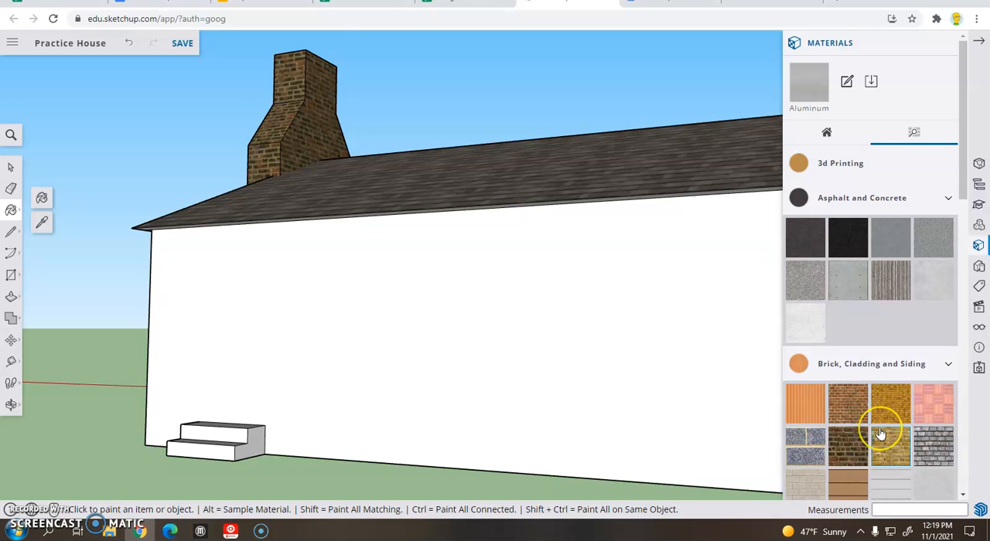
click(888, 330)
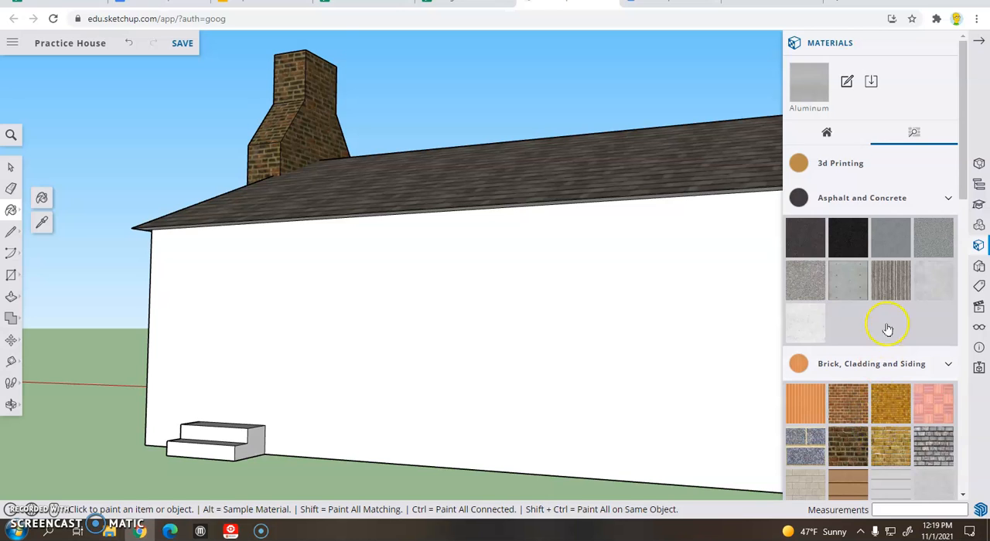
click(899, 233)
mouse_move(277, 405)
middle_down()
mouse_move(287, 395)
mouse_move(325, 422)
middle_up()
click(275, 488)
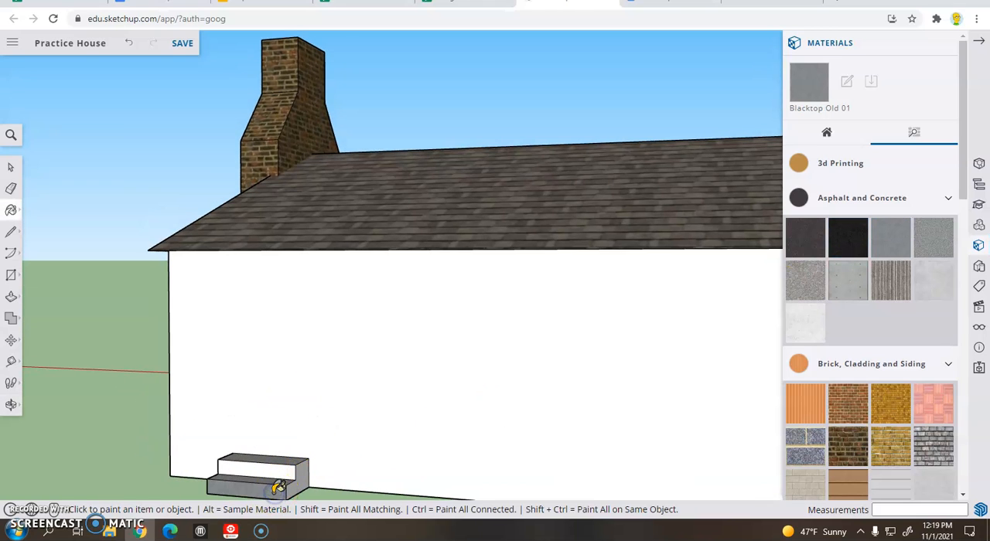
click(280, 465)
click(305, 472)
click(281, 458)
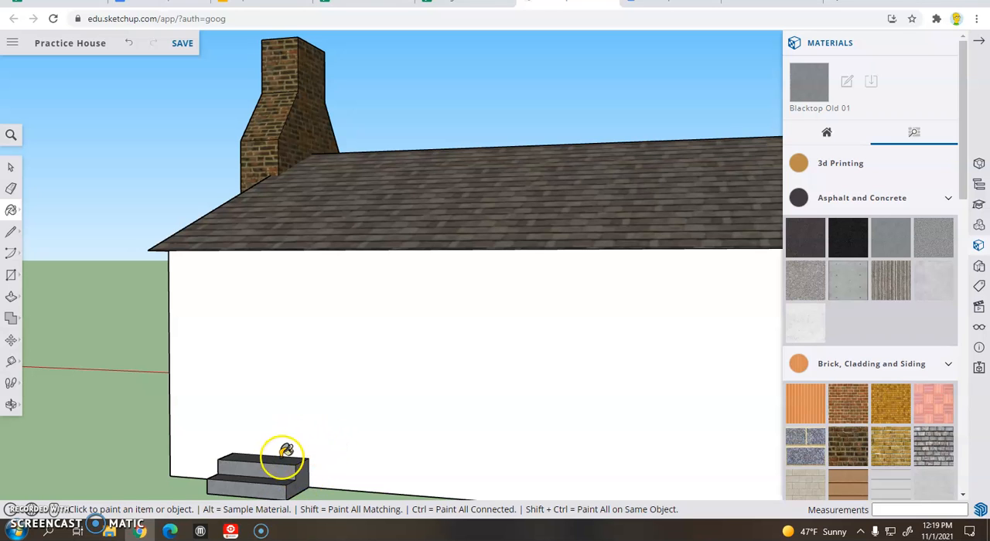
Step: Paint the steps' chimney-facing side with Blacktop Old 01 and close the materials library
mouse_move(294, 433)
middle_down()
mouse_move(287, 428)
mouse_move(313, 371)
mouse_move(360, 311)
middle_up()
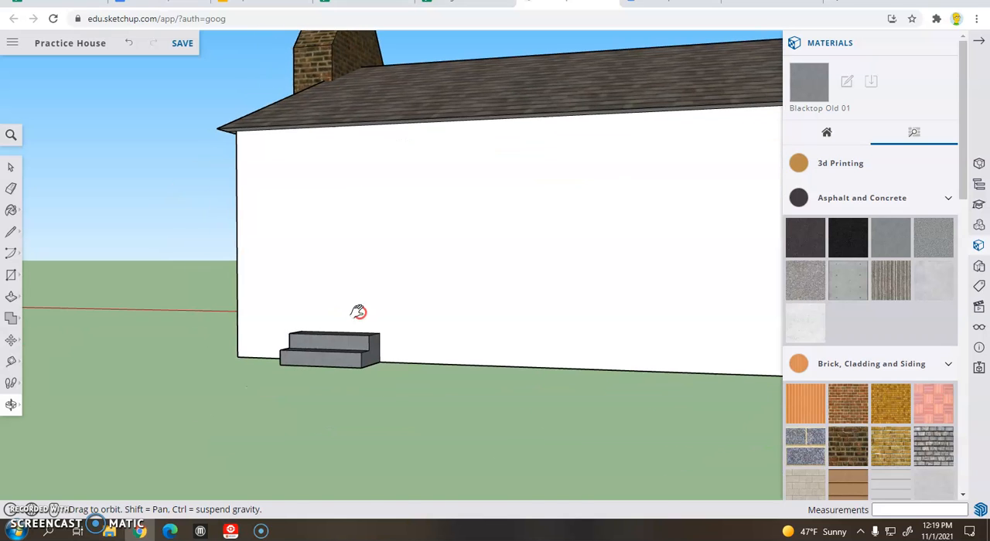
middle_drag(270, 317, 461, 354)
click(564, 393)
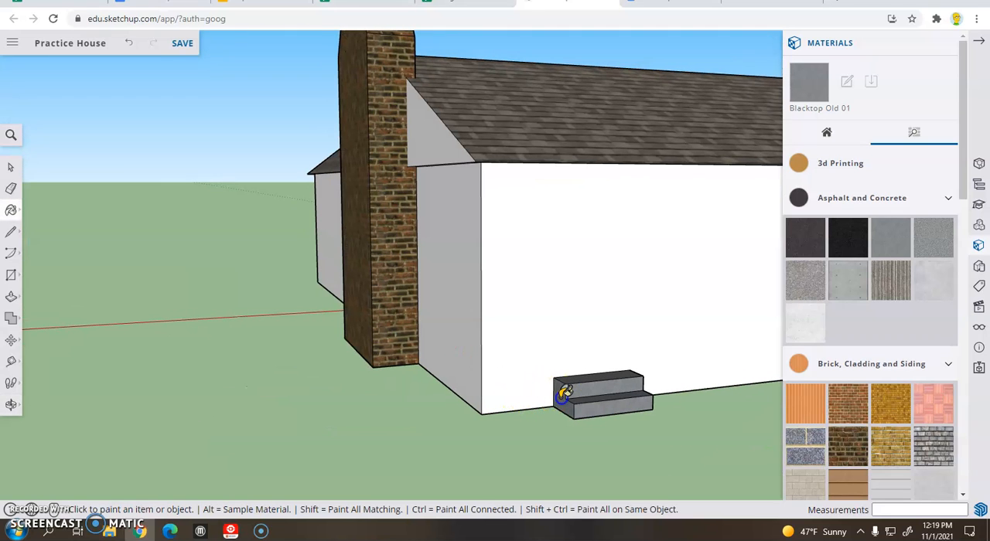
mouse_move(648, 424)
middle_down()
mouse_move(524, 392)
mouse_move(325, 369)
mouse_move(538, 443)
middle_up()
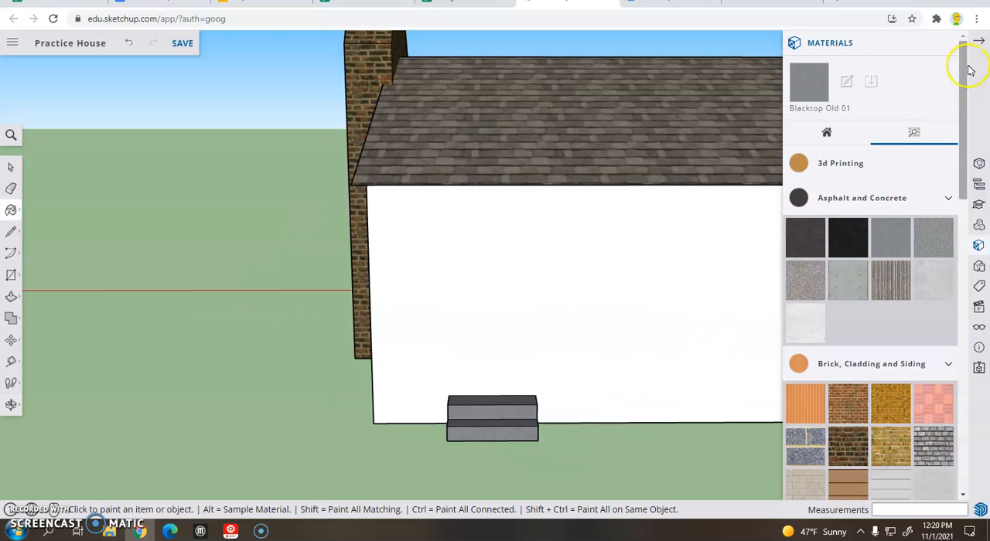
click(978, 42)
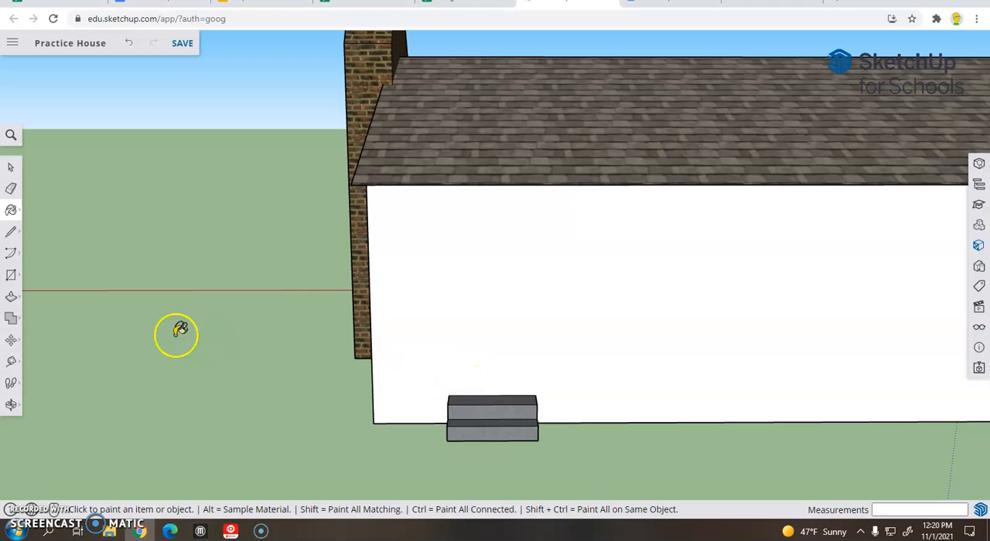
Step: Draw a door rectangle about 4' 6" high by 2' 9 3/8" wide on the back wall, standing on the upper step
click(17, 281)
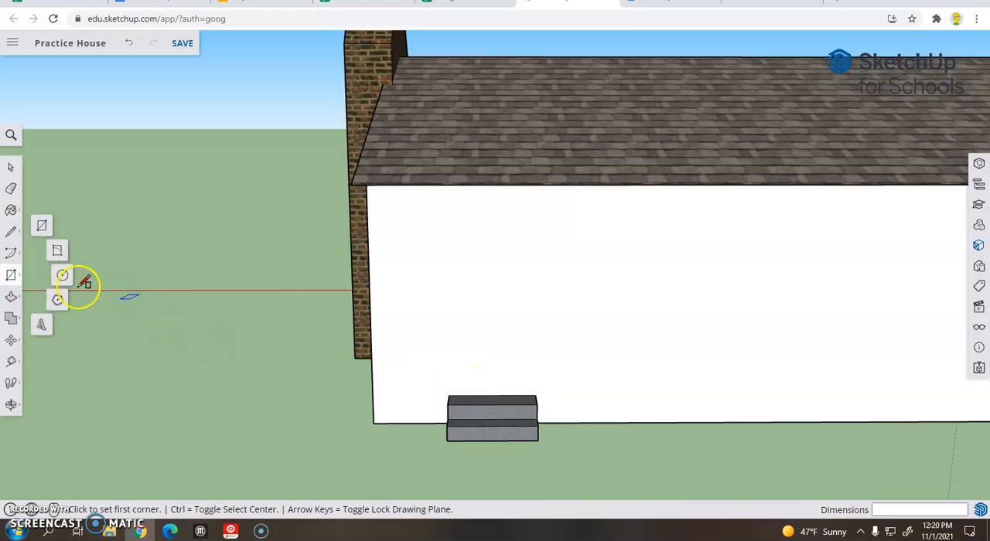
click(453, 395)
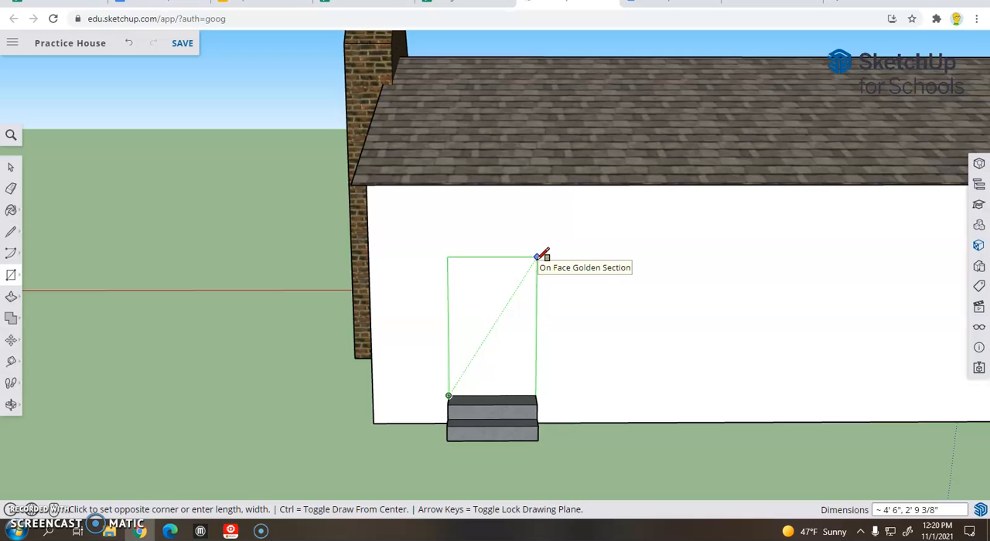
click(538, 256)
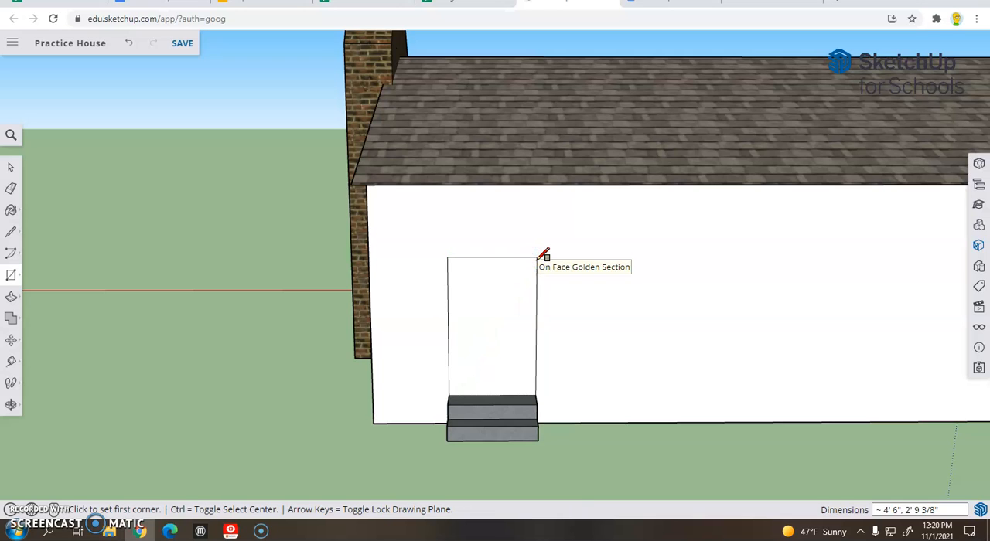
Step: Offset the door rectangle's outline inward by about 2 7/16" to form a frame
click(12, 293)
click(41, 322)
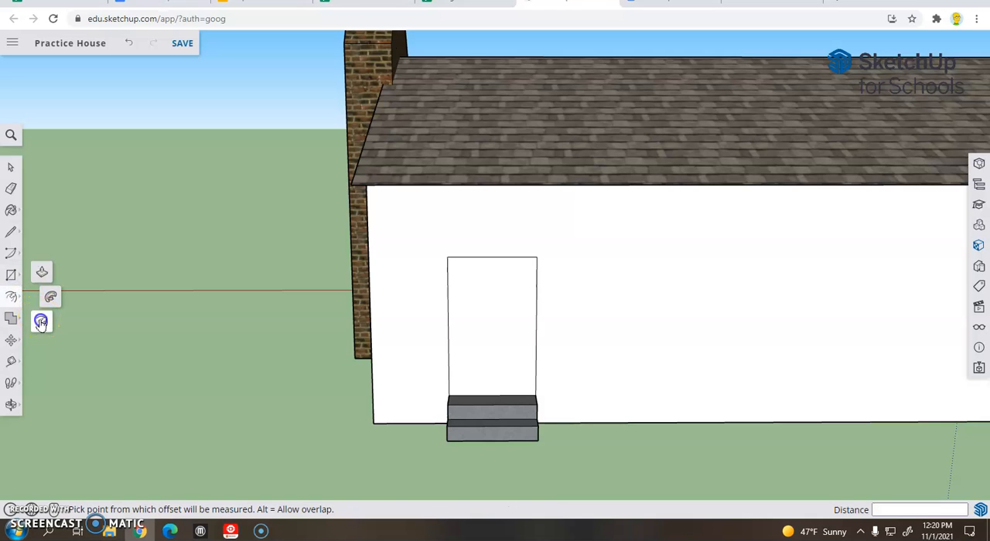
click(455, 335)
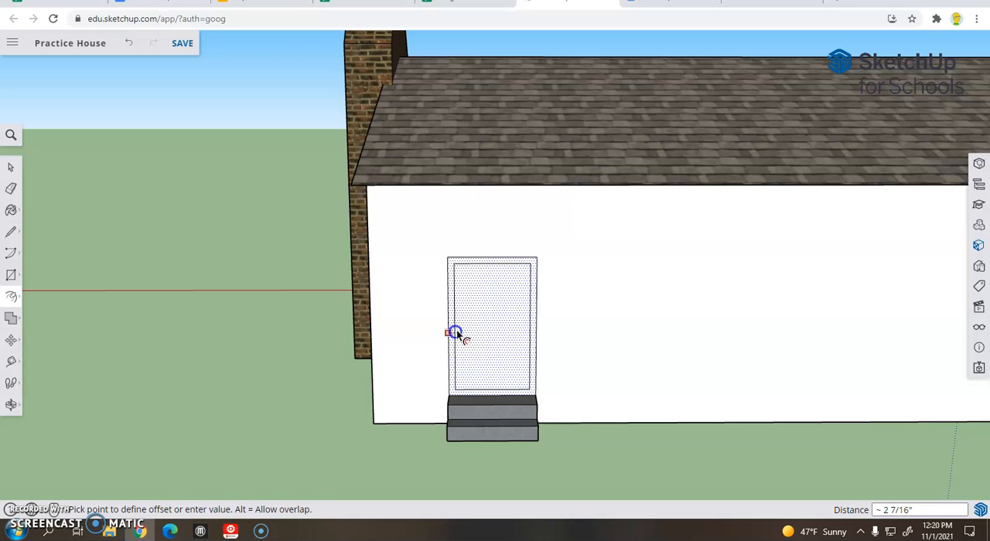
click(456, 331)
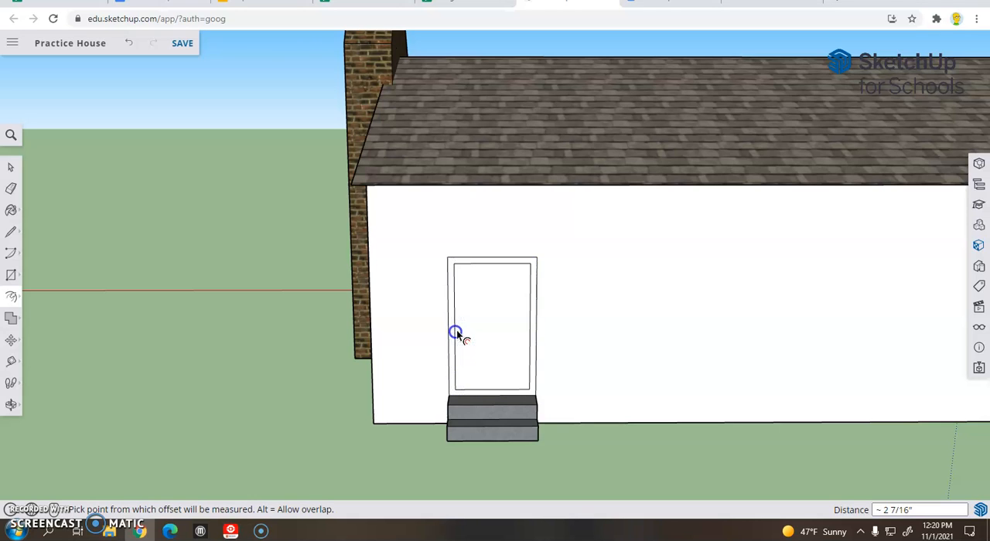
Step: Extend both inner frame lines about 2 7/16" down to the step and erase the inner outline's bottom edge
scroll(457, 330, up, 3)
click(10, 231)
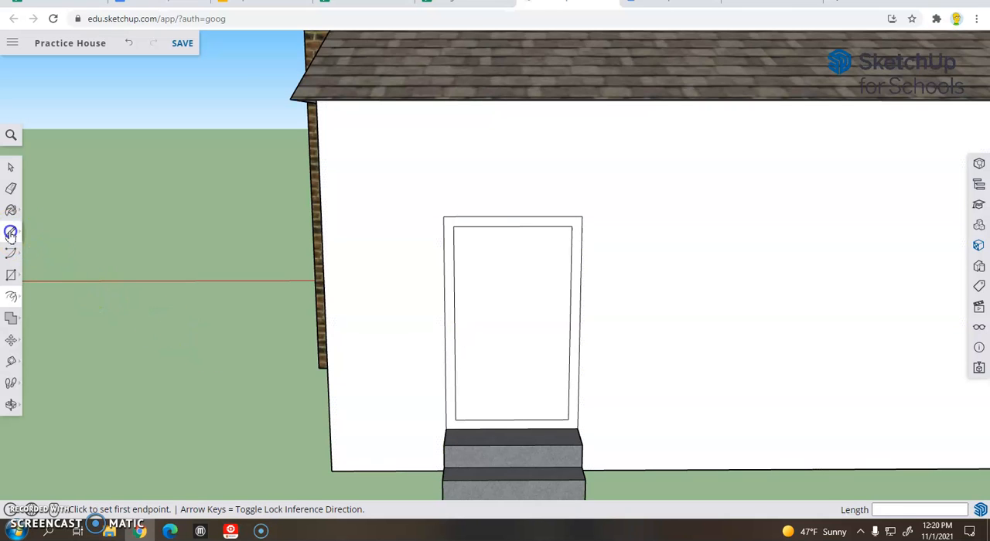
click(456, 419)
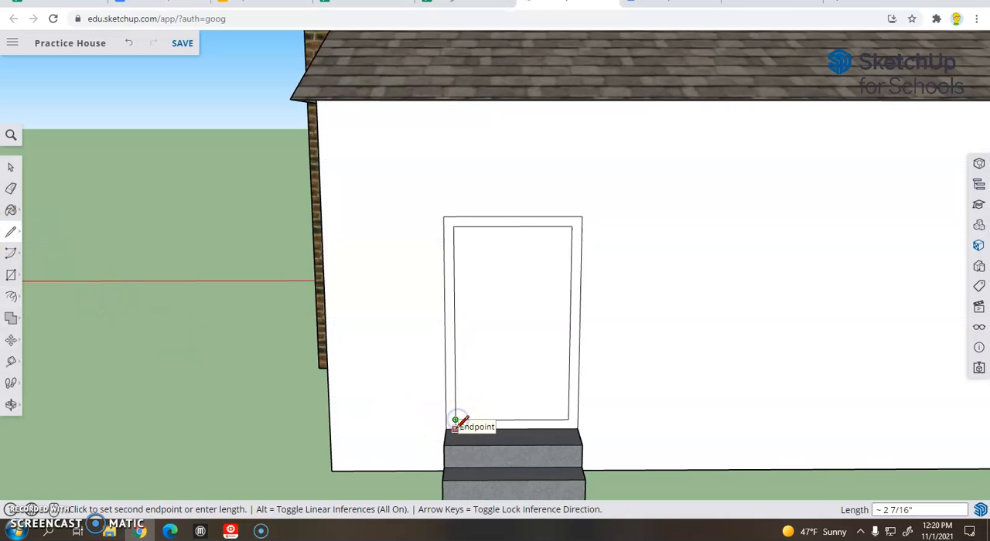
click(456, 427)
click(577, 419)
click(569, 419)
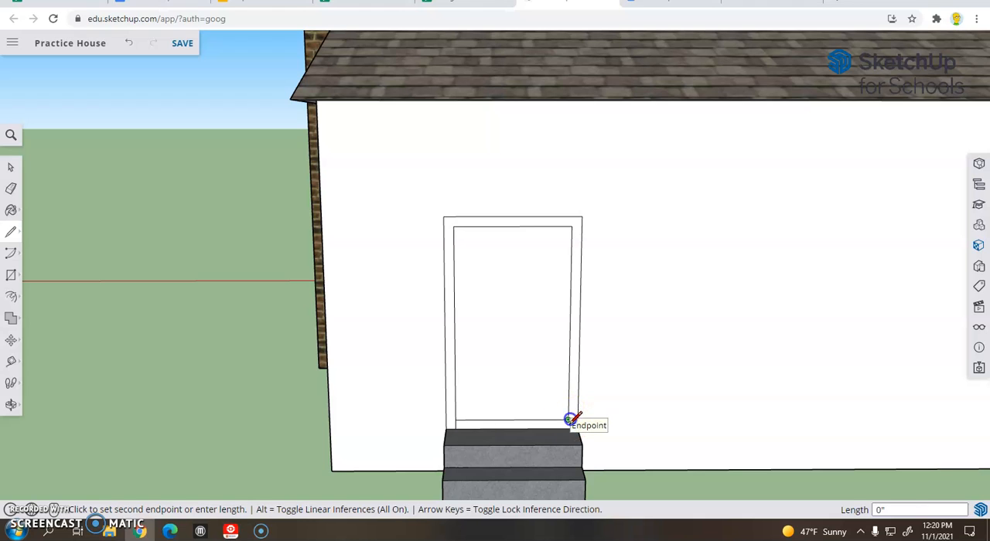
click(570, 428)
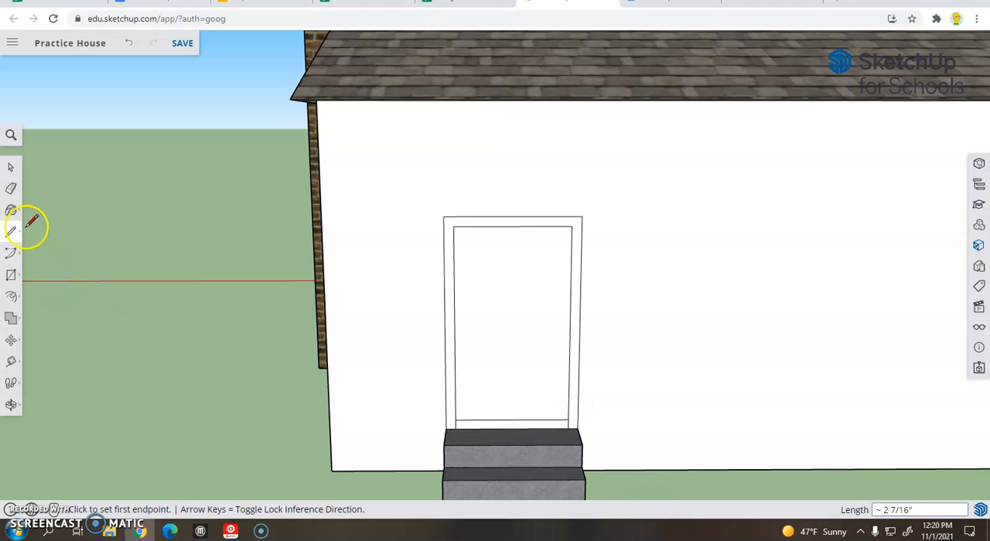
click(11, 190)
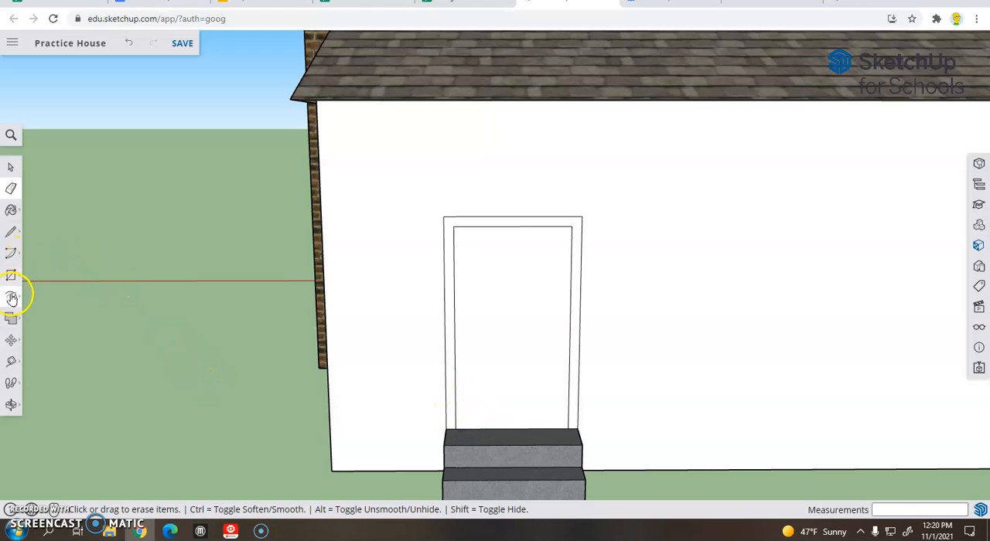
Step: Pull the back door's frame out about 4 1/16" with Push/Pull and push the door panel in about 1 3/4"
click(11, 296)
click(47, 271)
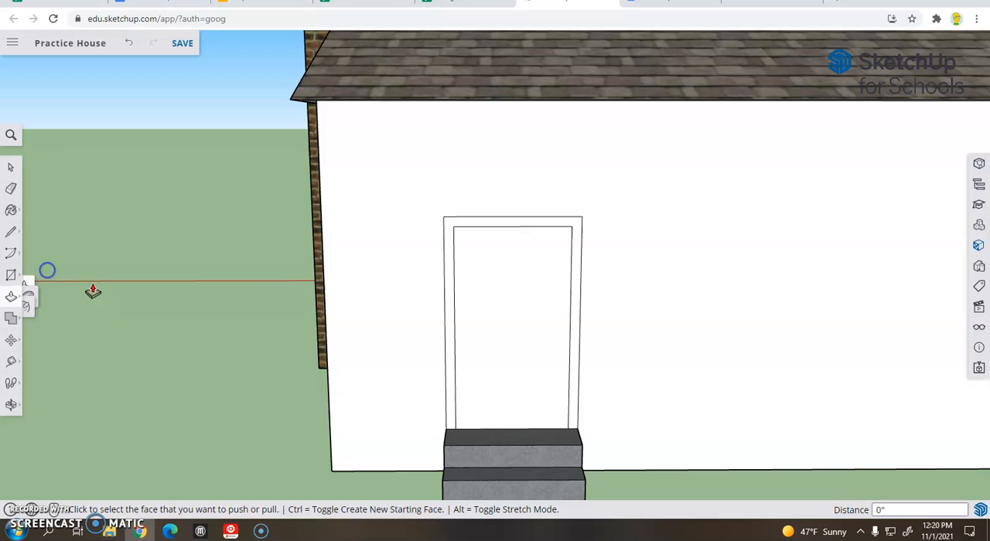
click(451, 327)
click(454, 328)
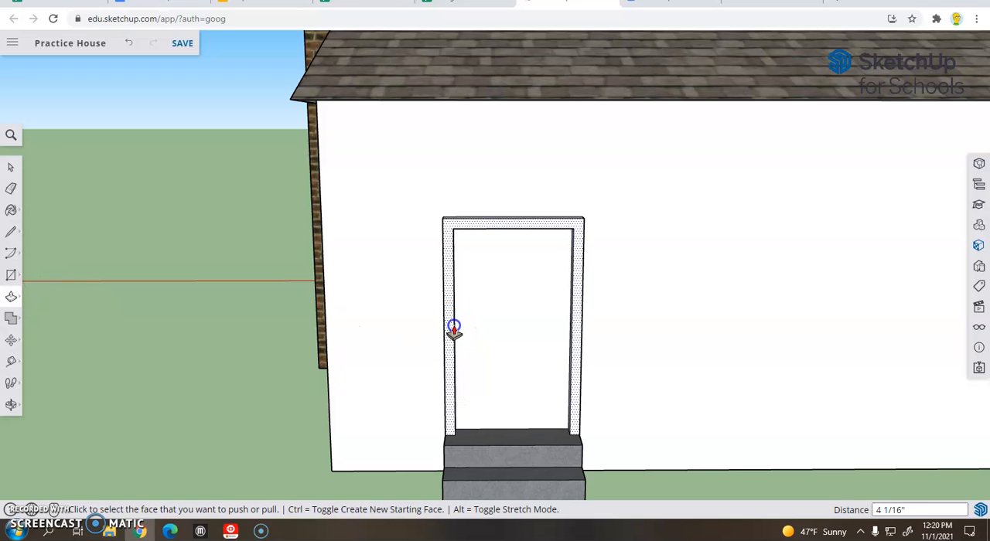
click(488, 341)
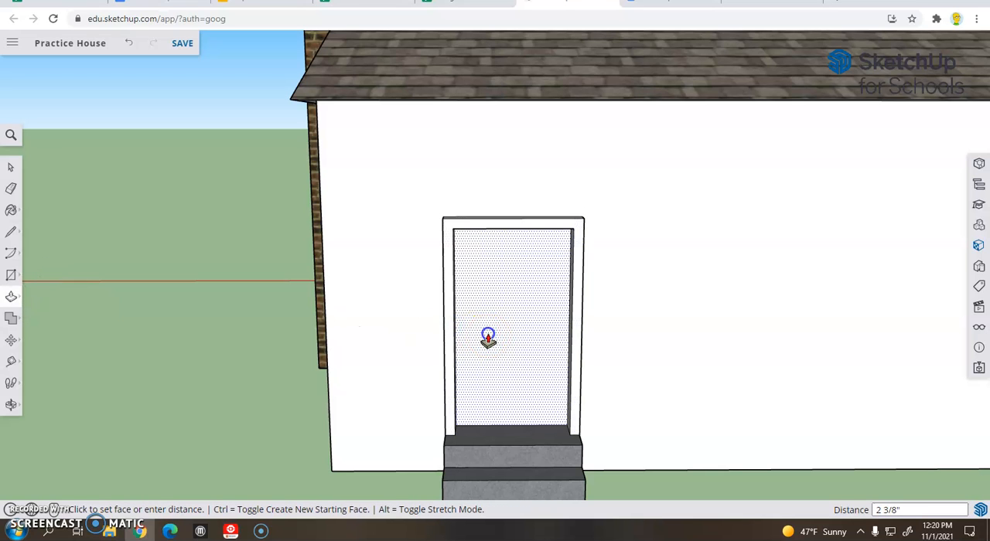
click(488, 340)
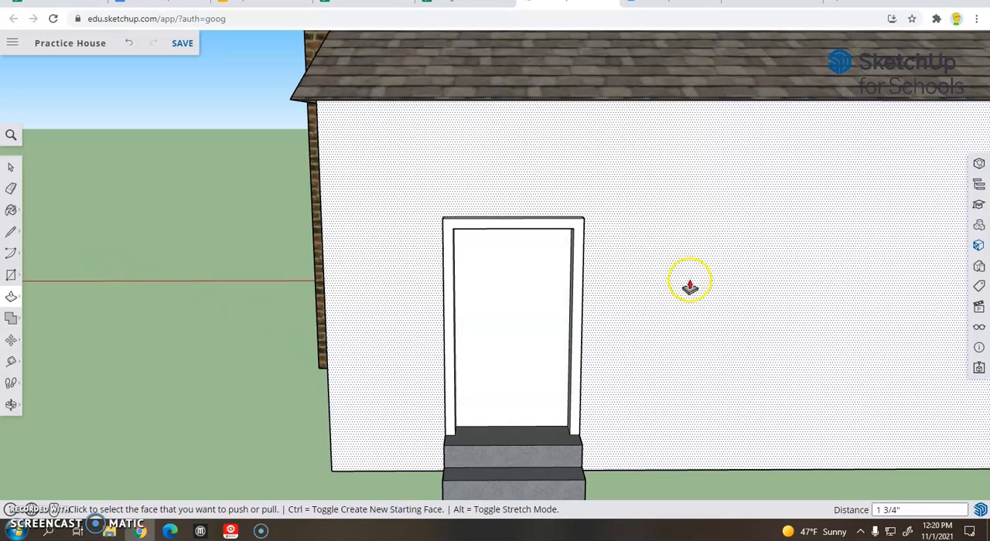
Step: Examine the front door's frame, knob and wood finish as a reference for the back door
scroll(796, 299, down, 5)
middle_drag(789, 314, 186, 265)
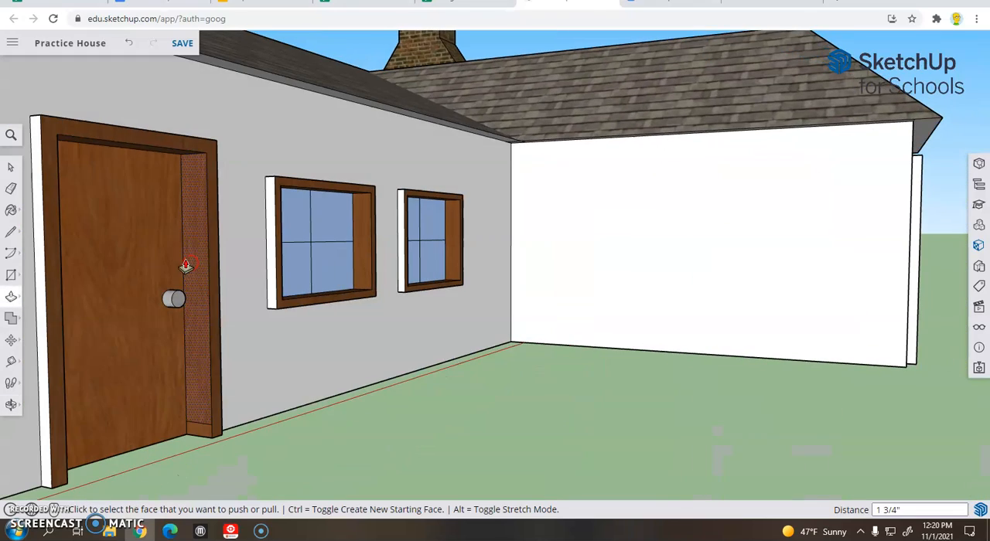
middle_drag(73, 199, 643, 243)
scroll(320, 267, up, 5)
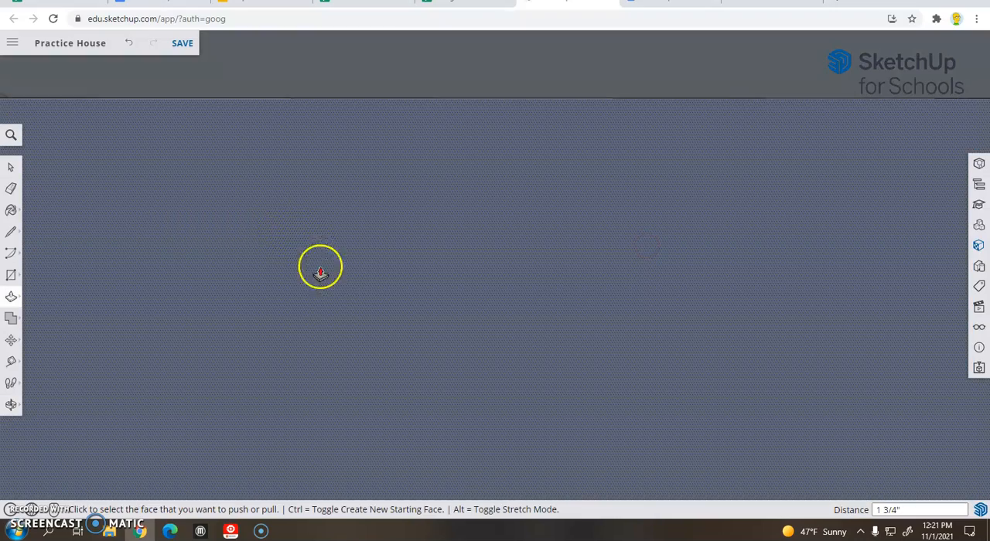
scroll(339, 302, up, 5)
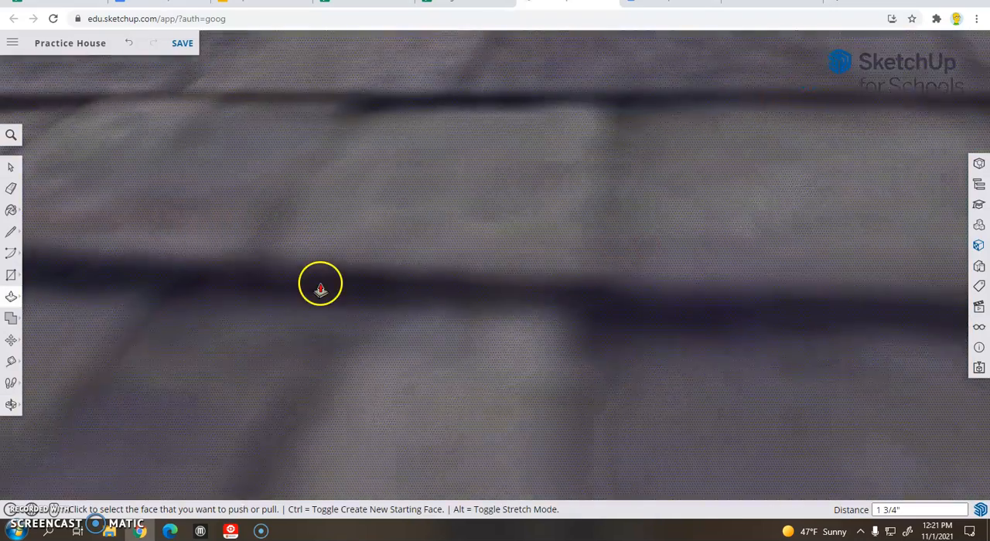
scroll(311, 287, down, 6)
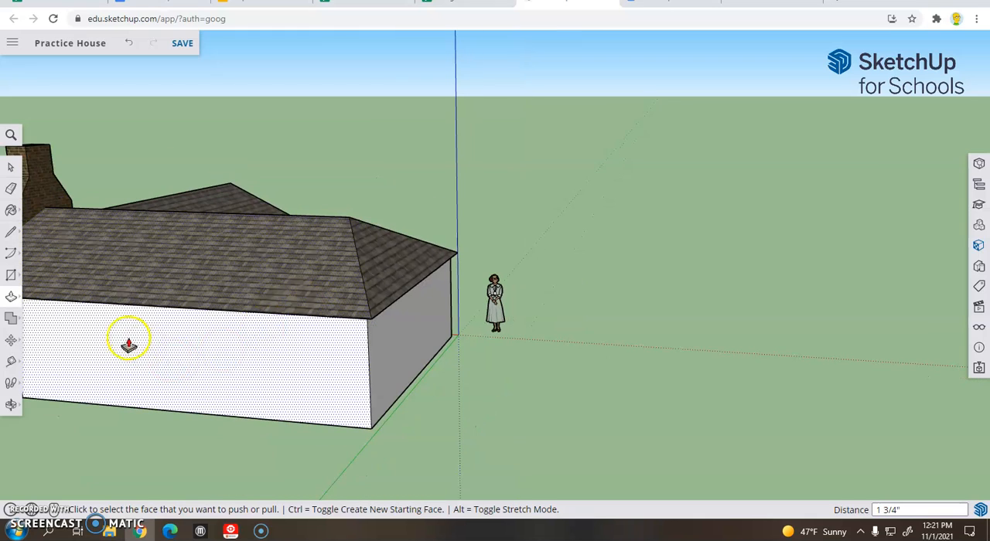
middle_drag(156, 340, 567, 325)
scroll(493, 375, up, 3)
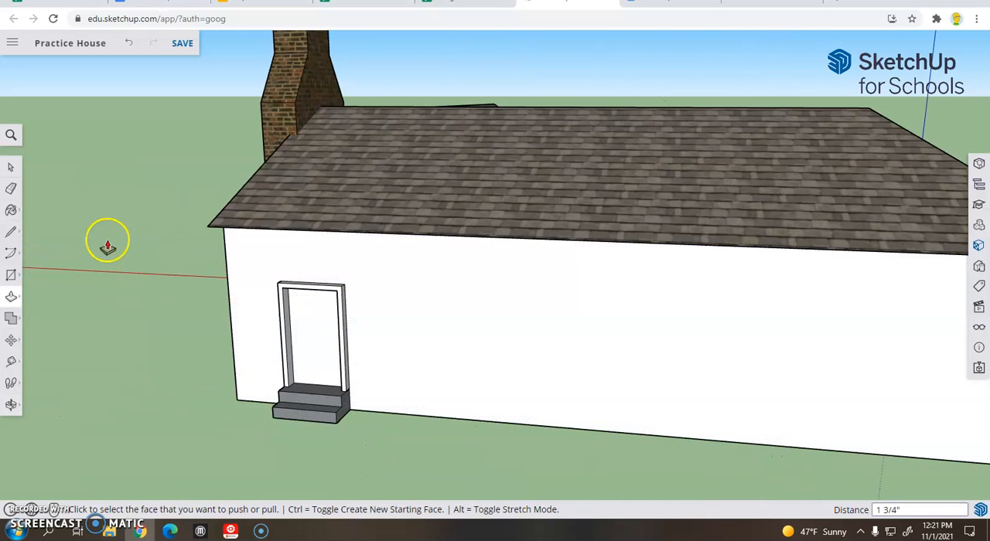
Step: Paint the back door's panel and the front face of its frame with Wood Cherry Original
click(12, 211)
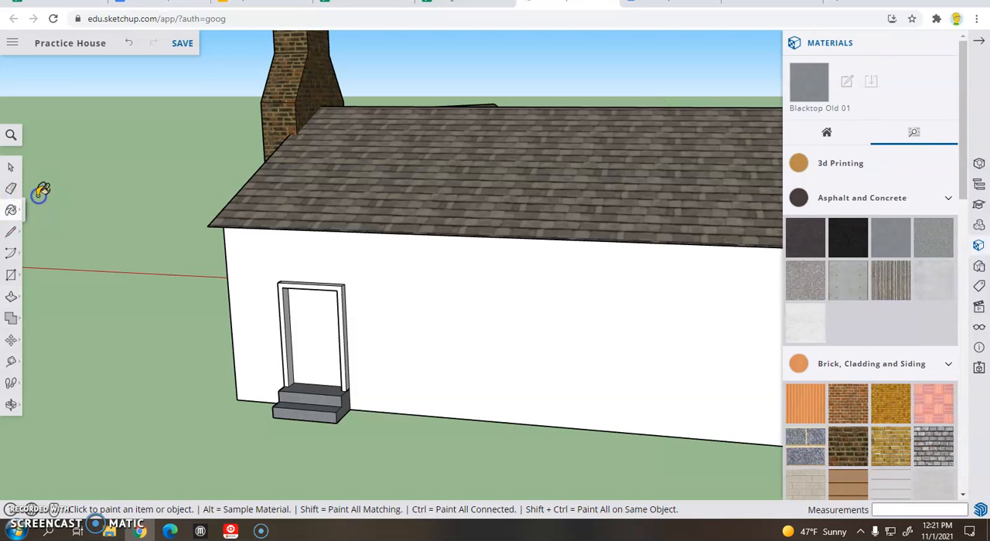
scroll(889, 365, down, 10)
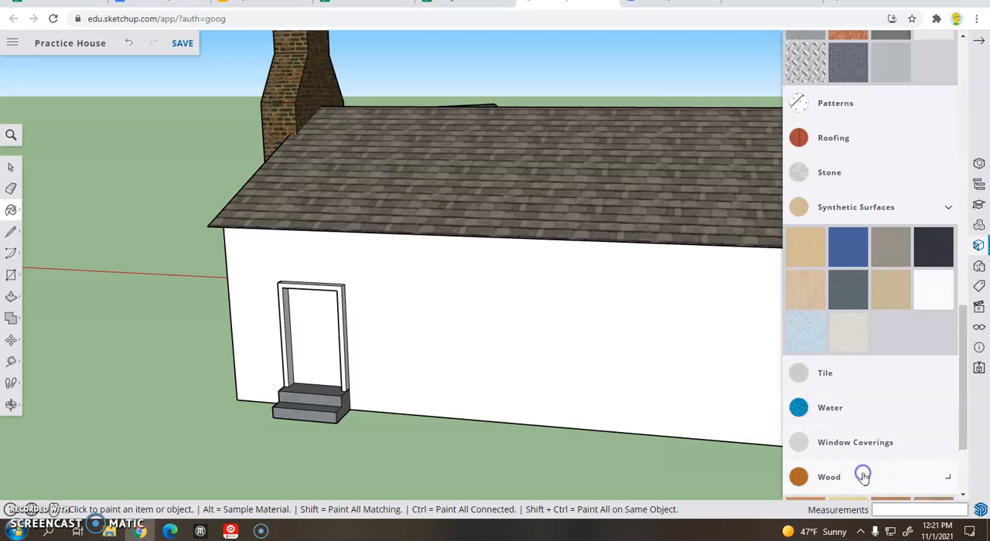
click(860, 468)
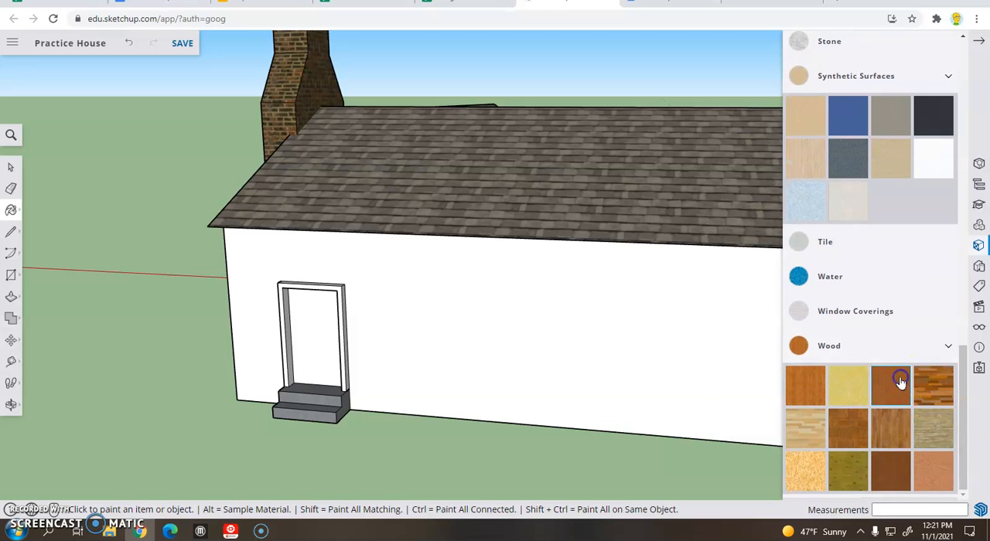
click(321, 338)
scroll(325, 291, up, 5)
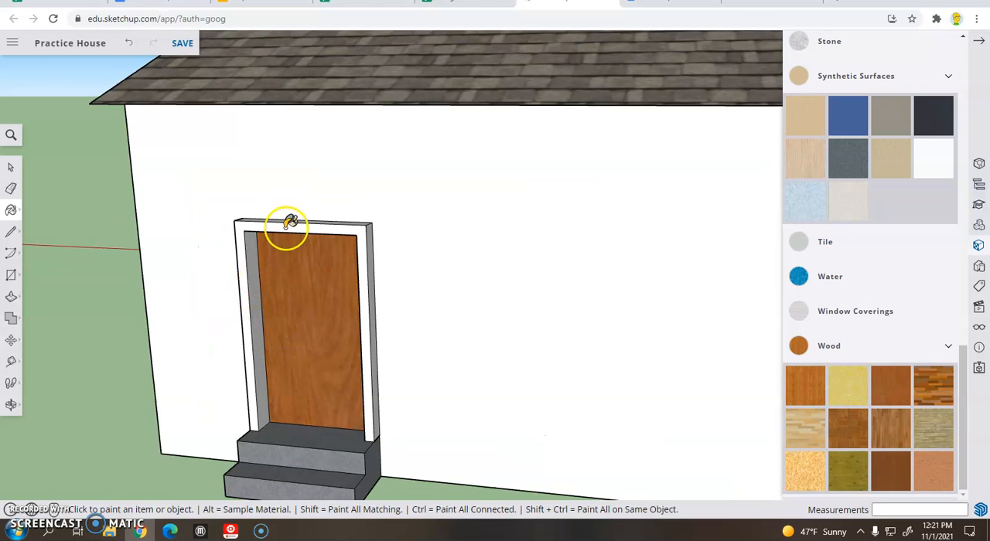
click(286, 227)
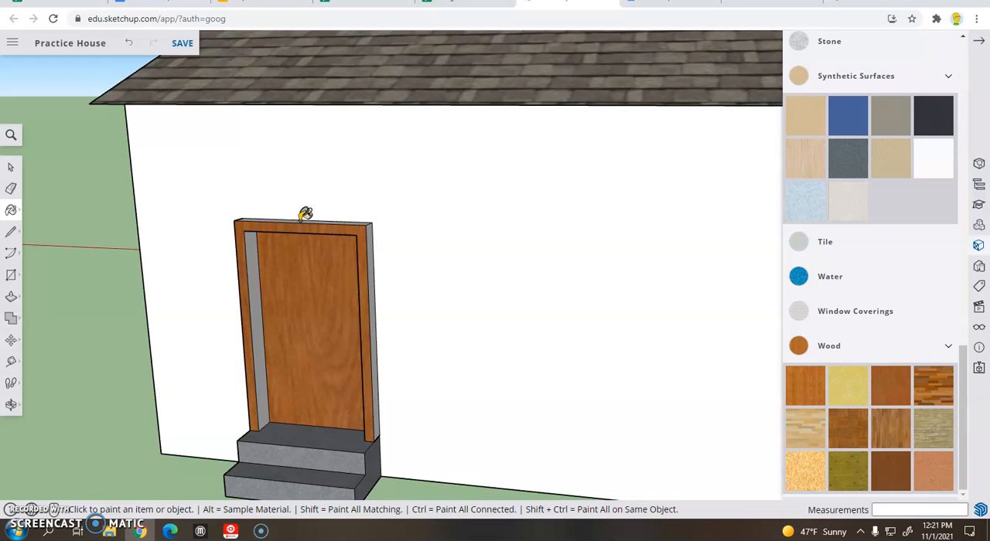
Step: Paint the top, outer sides and inner sides of the back door's frame with Wood Cherry Original
scroll(307, 219, up, 3)
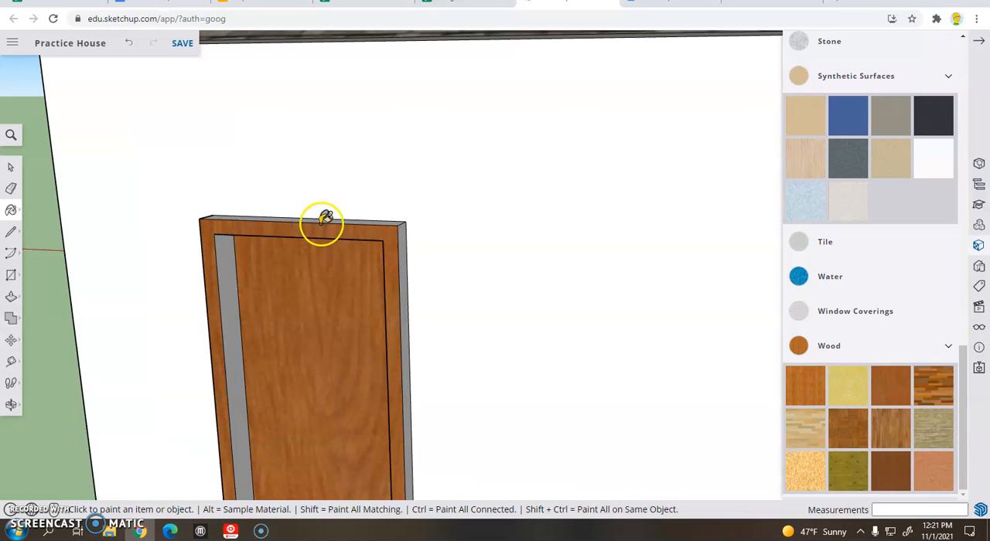
click(323, 219)
click(403, 256)
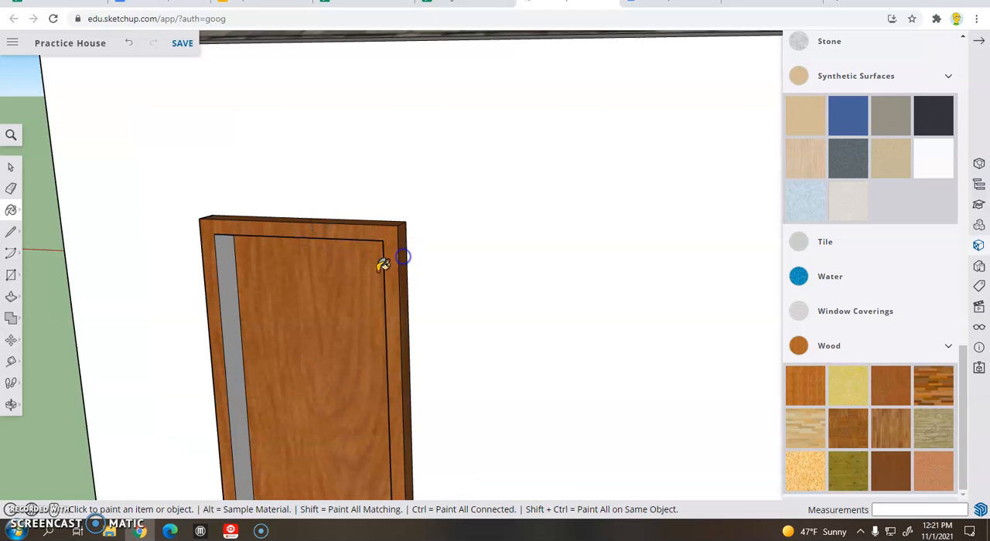
click(226, 263)
middle_drag(232, 276, 438, 287)
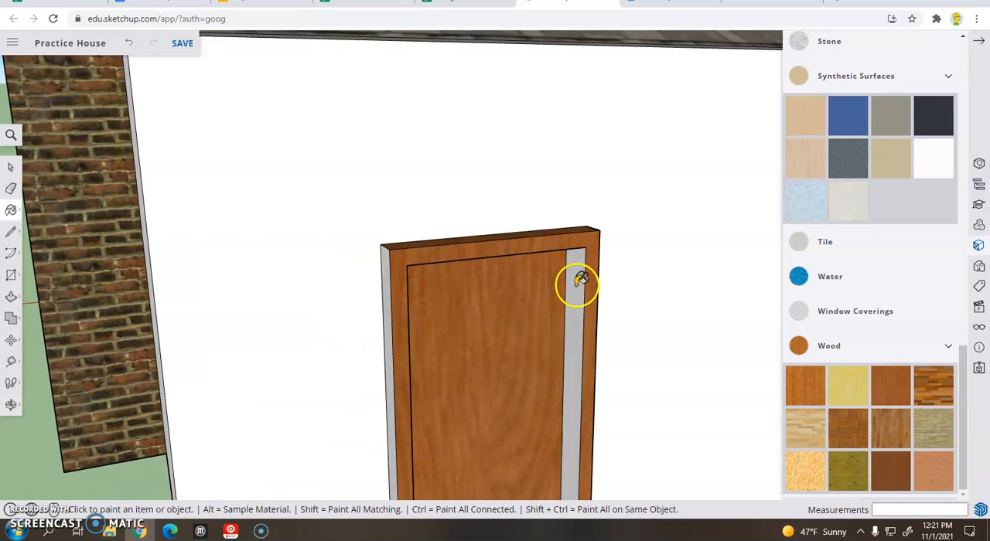
click(576, 285)
click(389, 259)
Step: Examine the back wall and the painted back door from several angles
mouse_move(475, 347)
middle_down()
mouse_move(491, 389)
mouse_move(392, 345)
middle_up()
scroll(391, 364, down, 2)
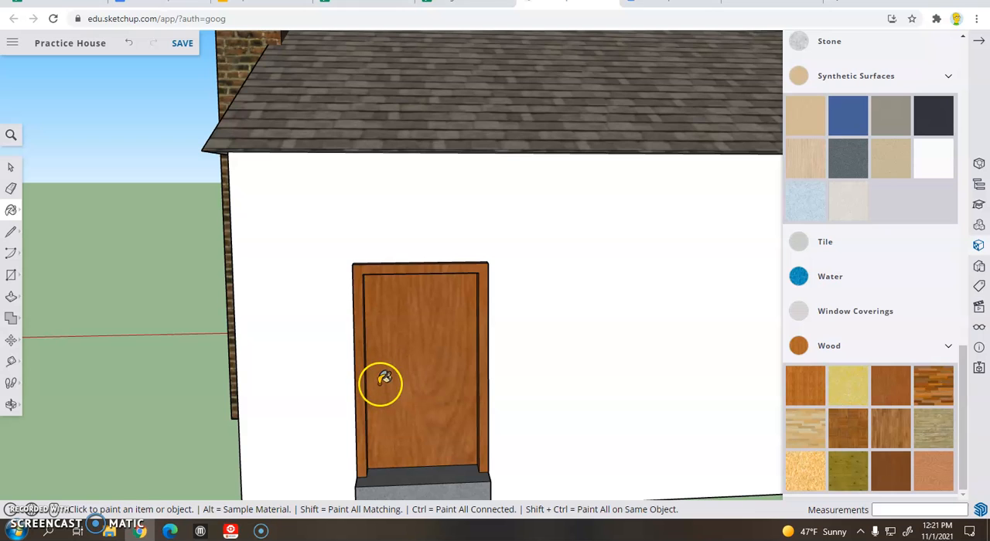
scroll(384, 381, down, 3)
scroll(667, 336, down, 1)
middle_drag(667, 335, 645, 329)
middle_drag(113, 292, 478, 292)
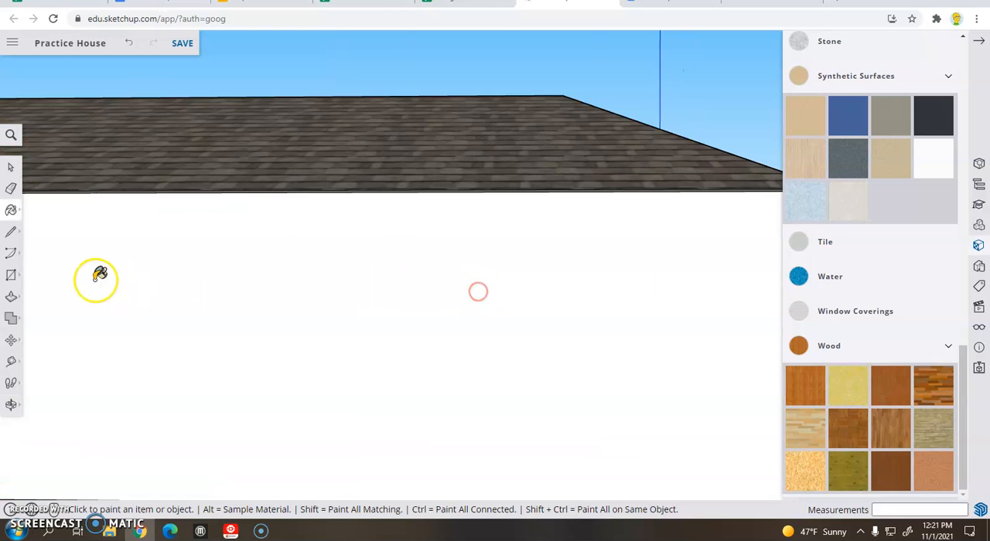
scroll(107, 284, down, 2)
mouse_move(110, 342)
middle_down()
mouse_move(558, 348)
mouse_move(674, 371)
middle_up()
scroll(508, 398, up, 5)
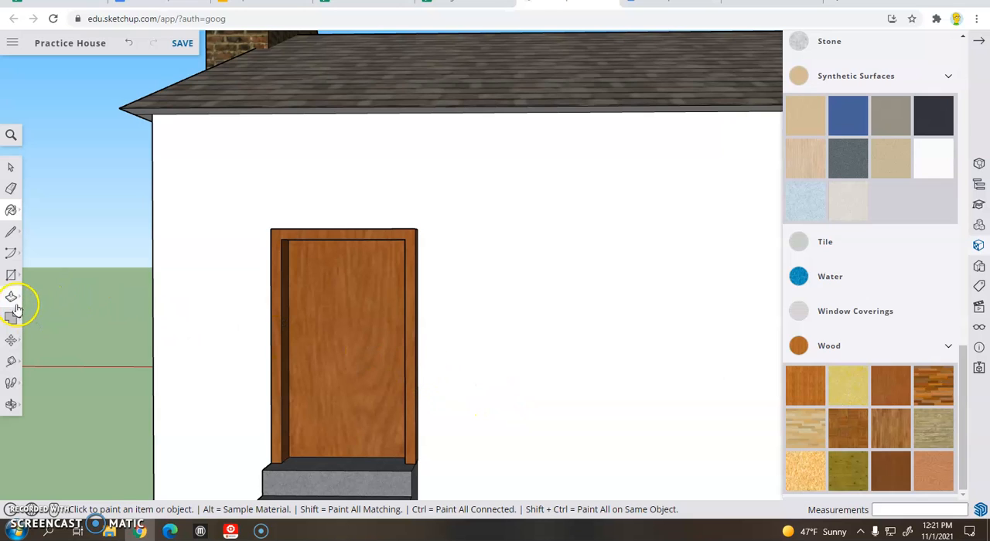
Step: Draw a doorknob circle about 1 7/16" in radius near the door edge away from the chimney and pull it out about 1 9/16"
click(12, 277)
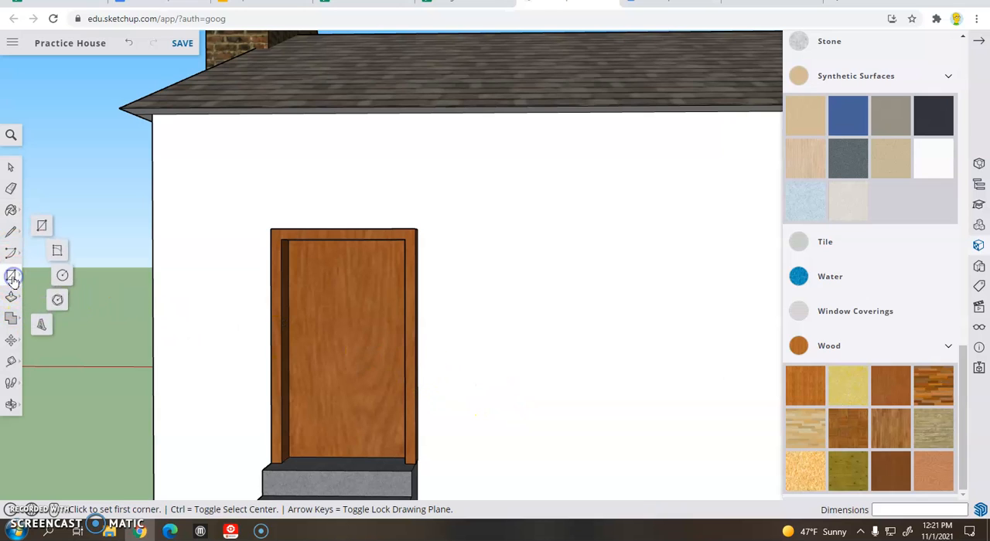
click(64, 277)
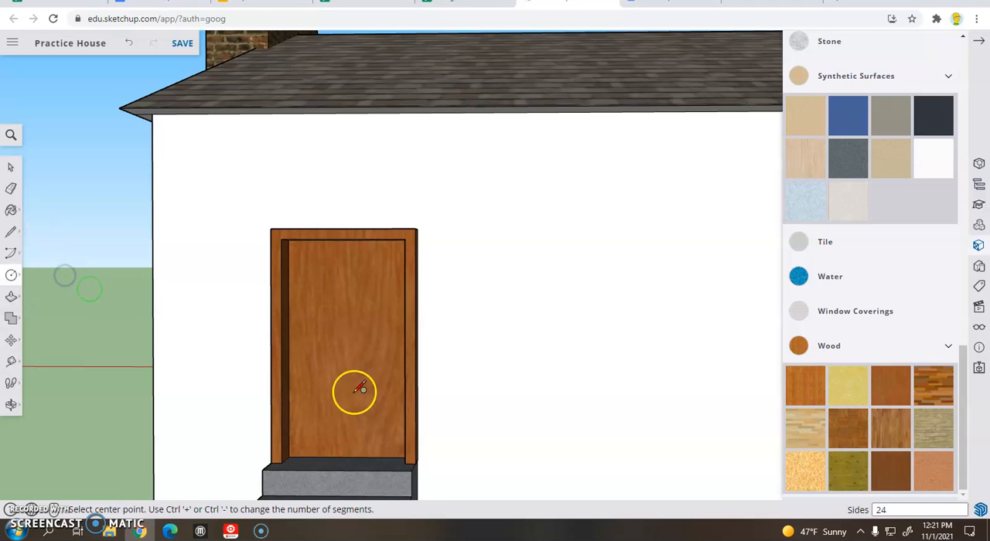
scroll(397, 392, up, 3)
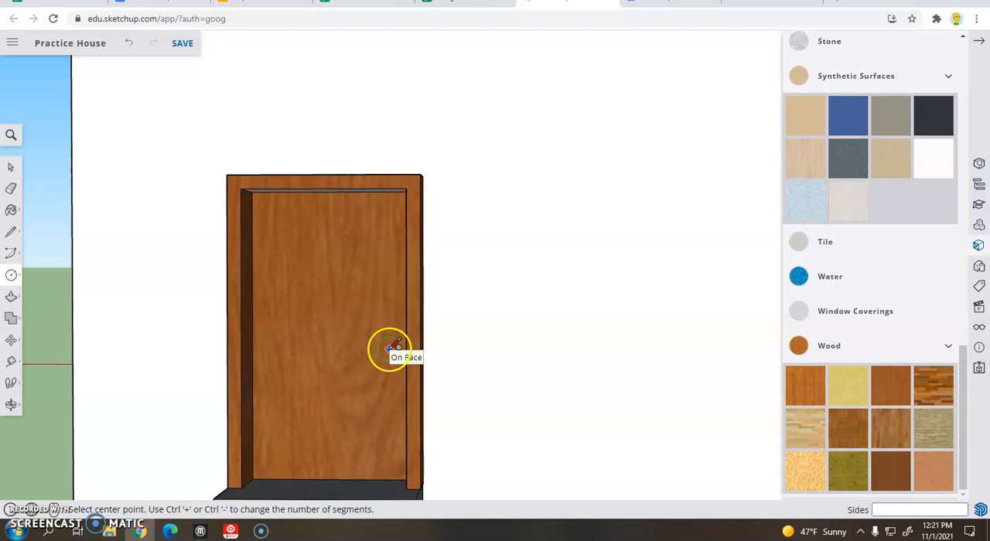
click(389, 348)
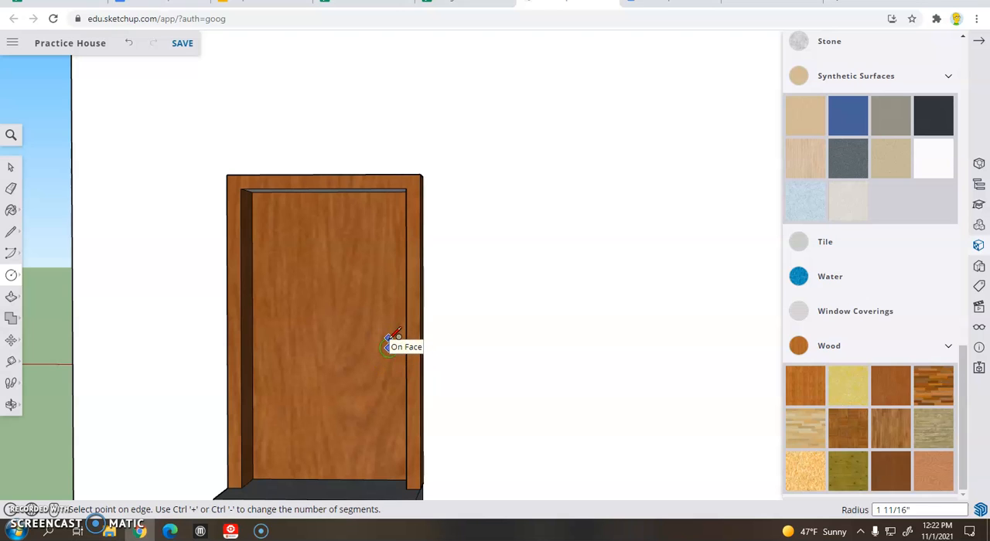
click(395, 340)
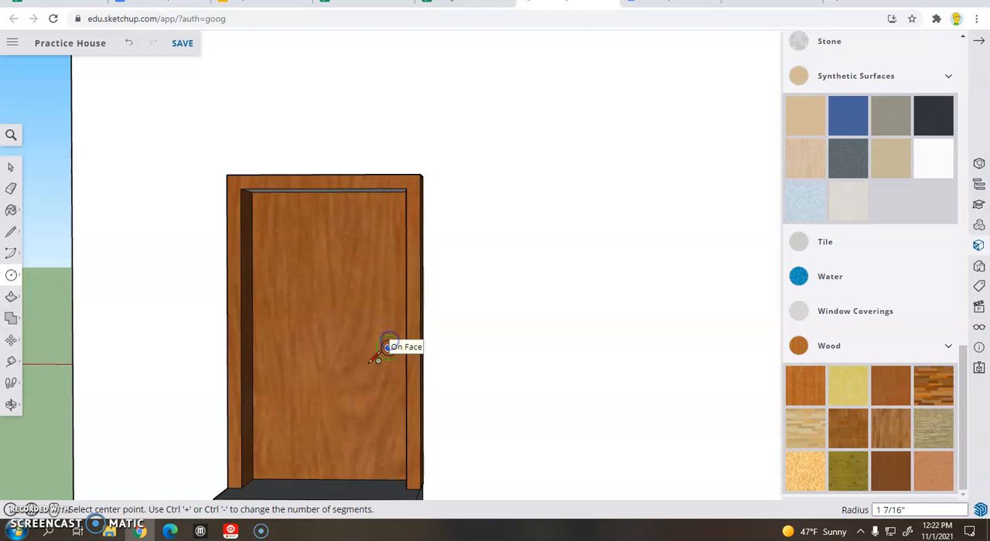
click(12, 300)
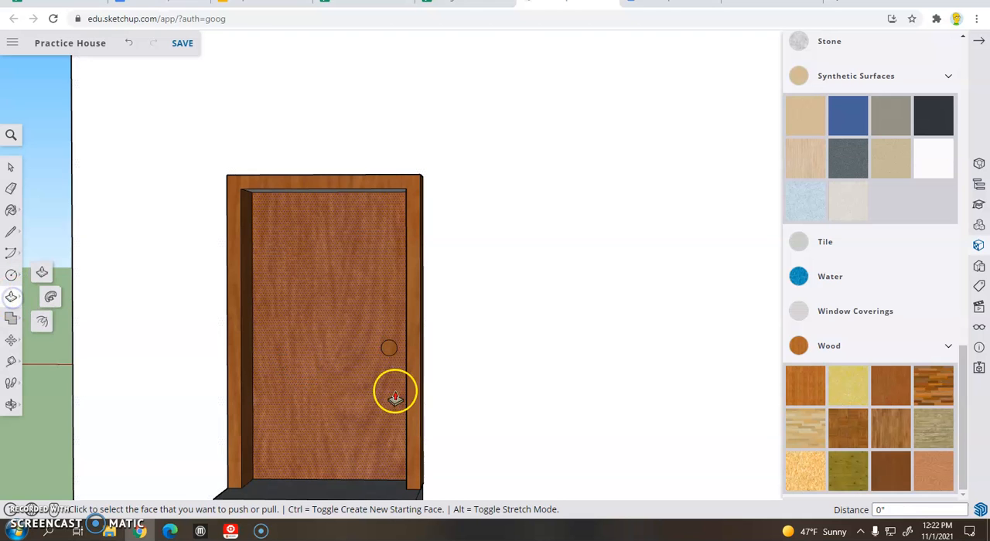
click(388, 351)
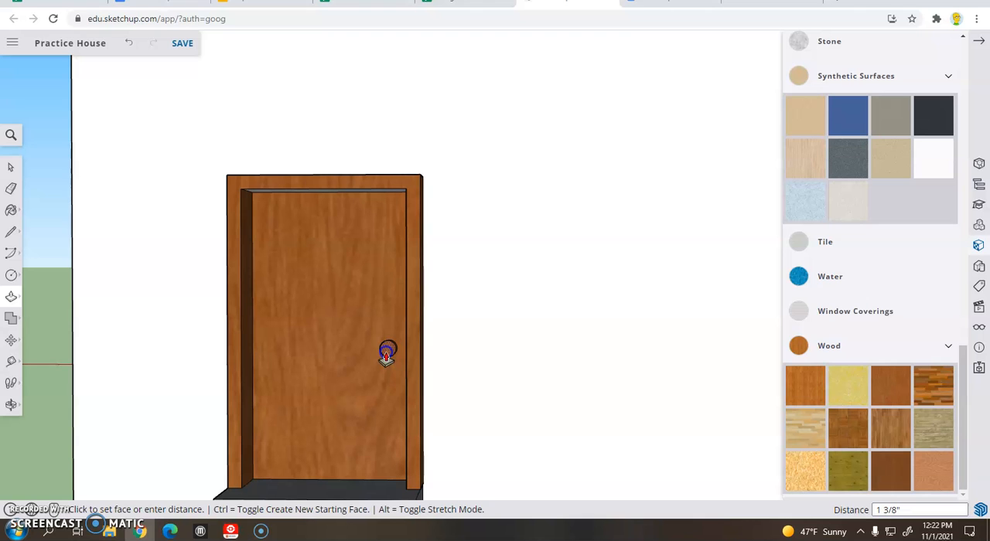
click(387, 355)
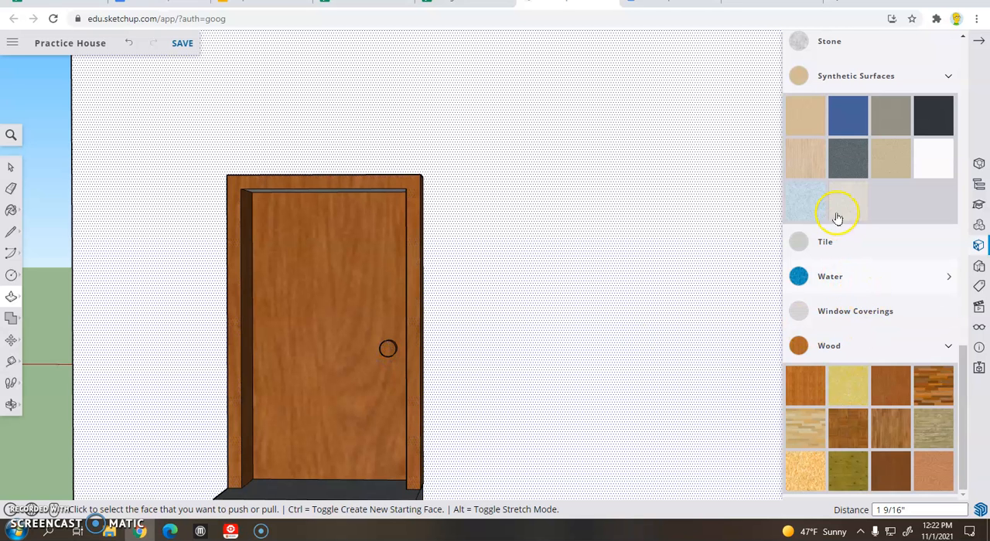
Step: Paint the back door's knob with the shiny silver-gradient material from the Metal collection
scroll(944, 299, up, 15)
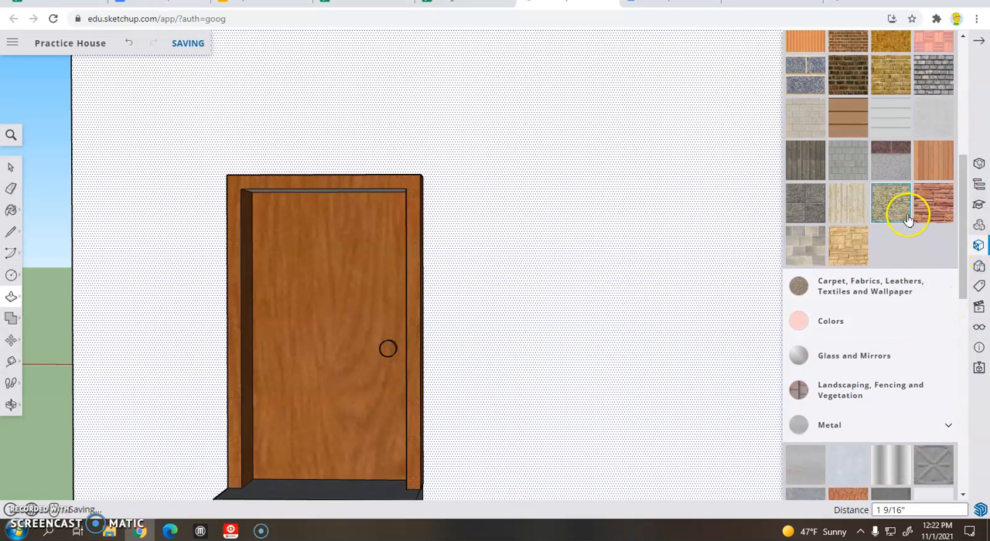
click(897, 185)
scroll(889, 209, up, 3)
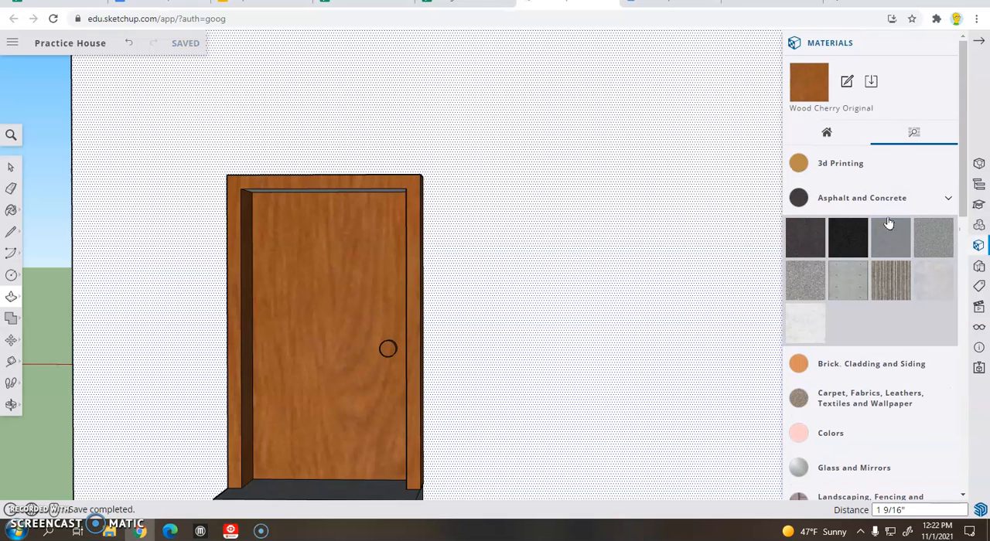
click(911, 198)
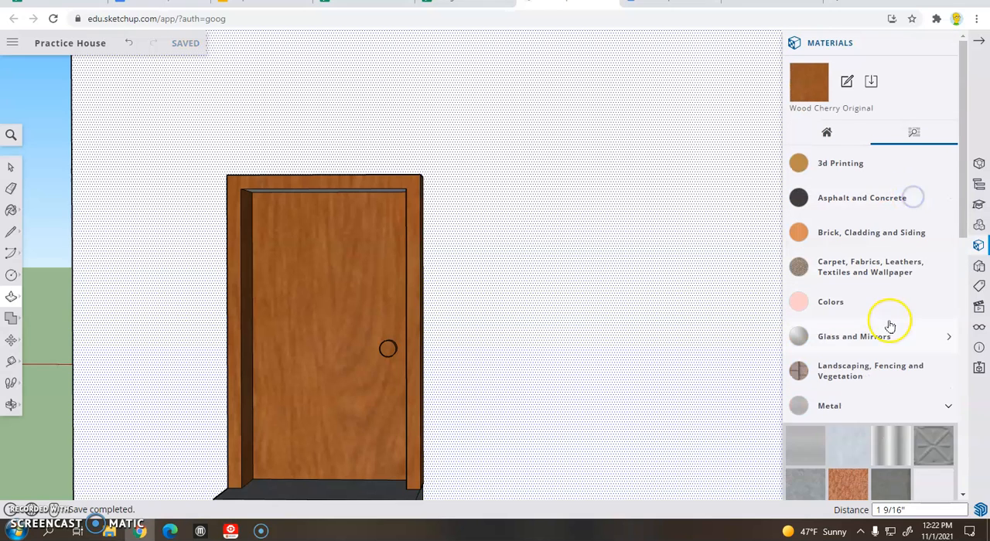
scroll(881, 348, down, 1)
scroll(879, 363, down, 1)
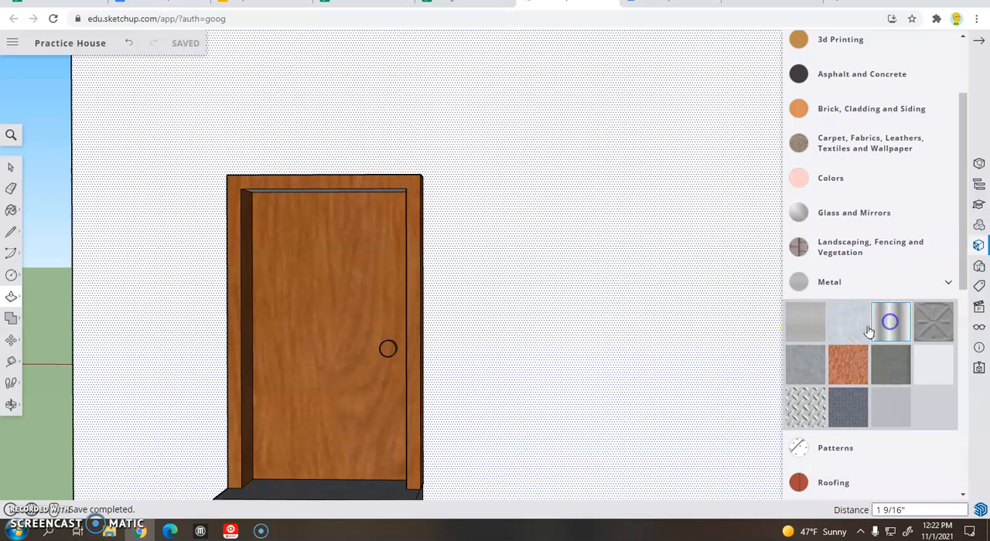
click(894, 332)
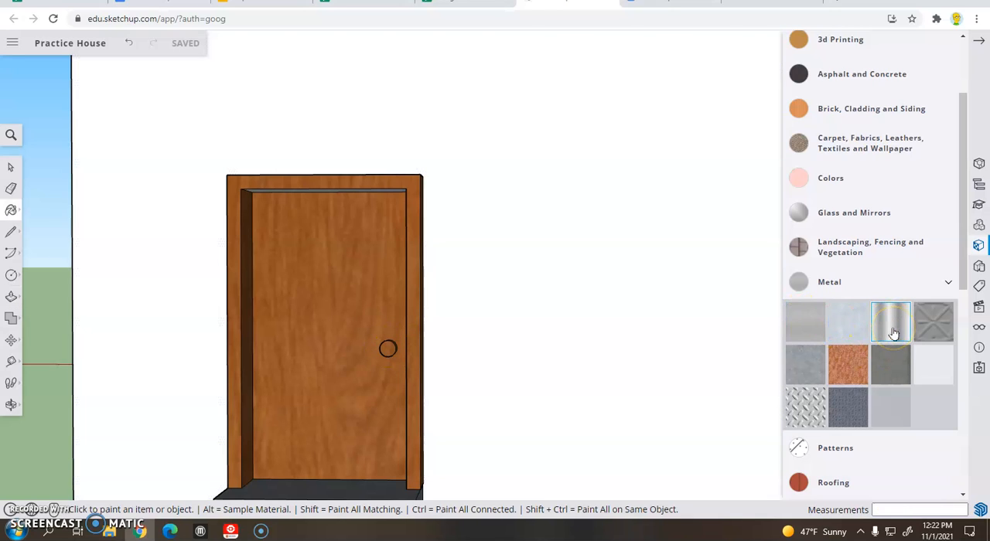
scroll(619, 340, down, 3)
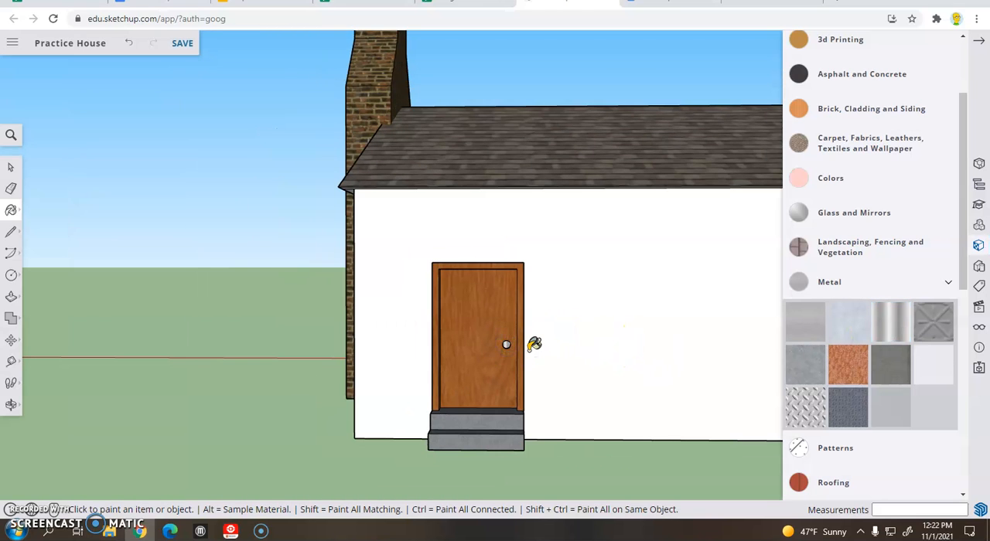
Step: Check the back doorknob's paint up close and review the whole house around to its garage side
scroll(504, 342, up, 3)
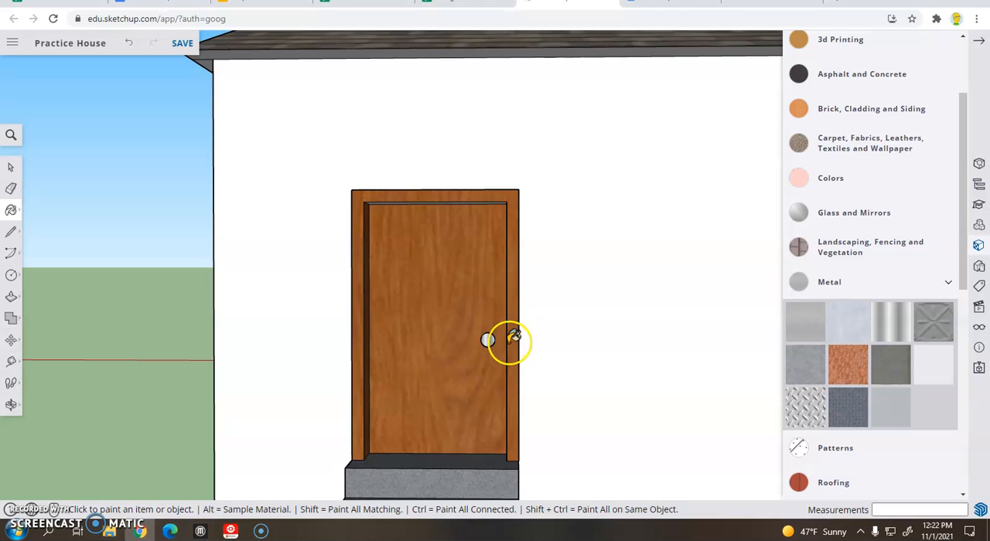
scroll(510, 339, up, 2)
mouse_move(516, 335)
middle_down()
mouse_move(478, 336)
mouse_move(453, 358)
mouse_move(504, 349)
middle_up()
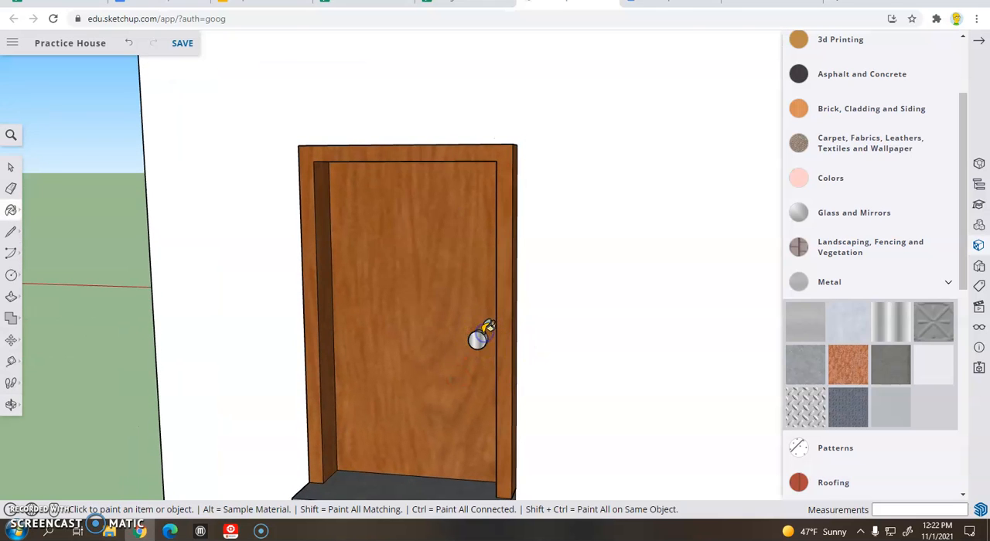
scroll(526, 376, down, 6)
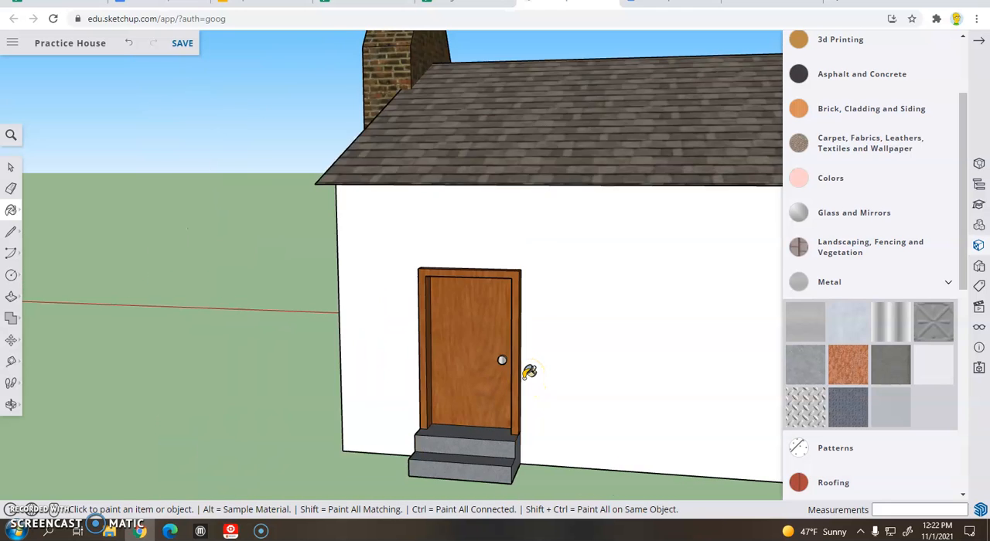
scroll(299, 245, down, 2)
mouse_move(298, 245)
middle_down()
mouse_move(371, 268)
mouse_move(631, 300)
mouse_move(316, 245)
mouse_move(283, 281)
mouse_move(446, 281)
mouse_move(560, 267)
middle_up()
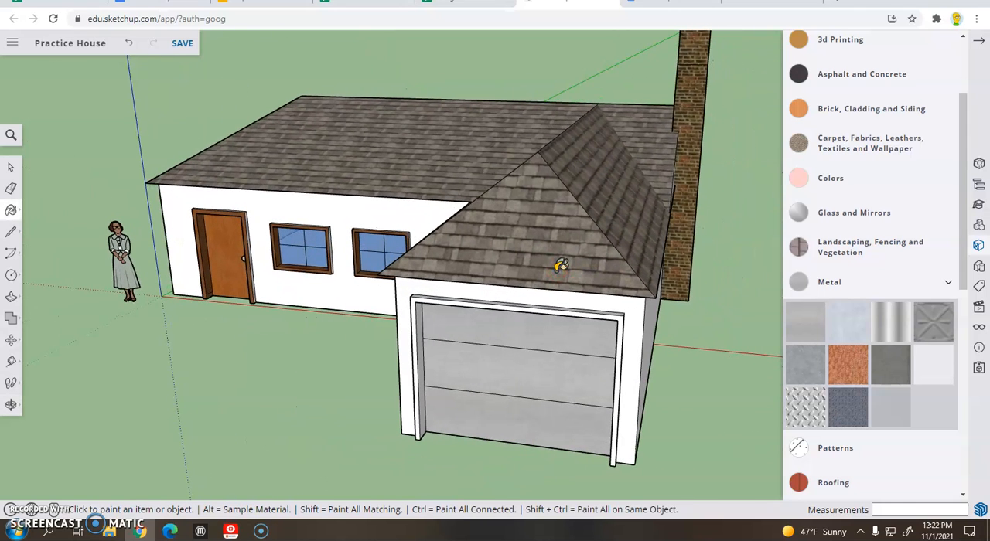